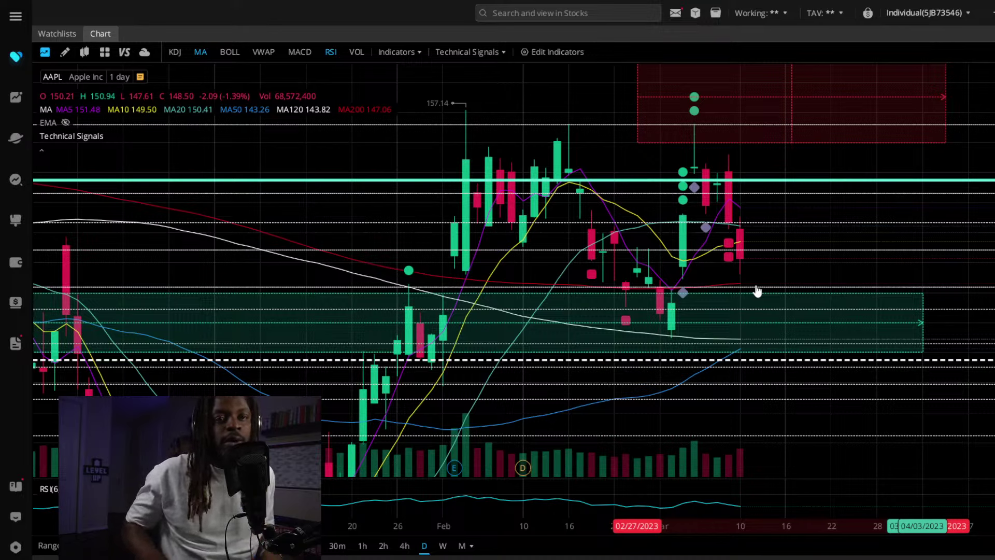
- Switch the Apple chart to the weekly timeframe and examine the latest candles against the drawn support and resistance zones
{"action": "left_click", "coordinate": [891, 331]}
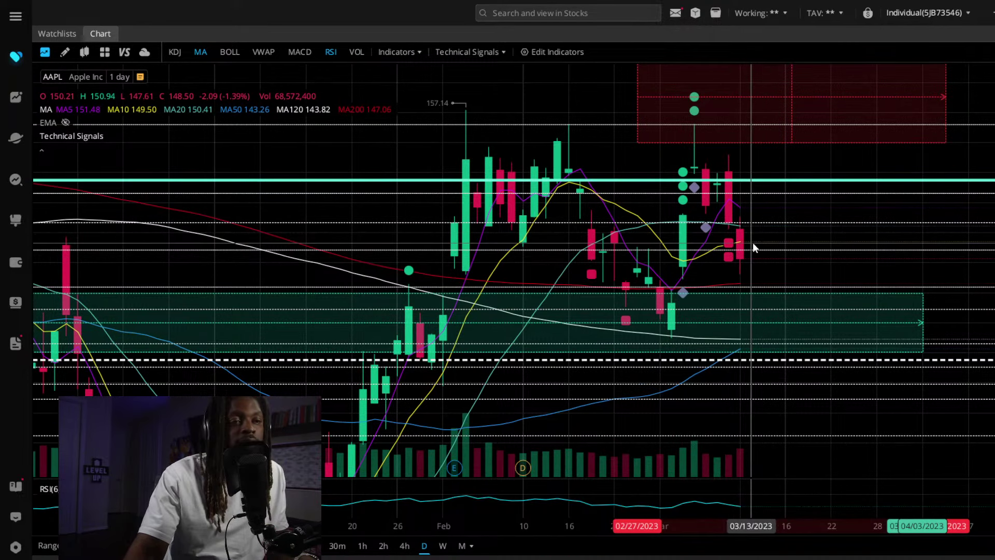
{"action": "scroll", "coordinate": [752, 231], "scroll_direction": "down", "scroll_amount": 2}
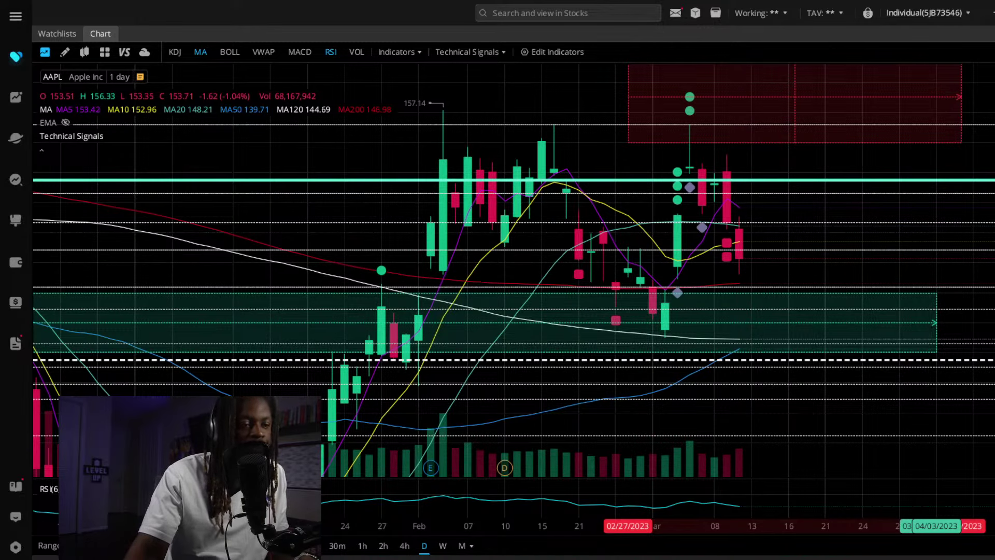
{"action": "left_click", "coordinate": [442, 545]}
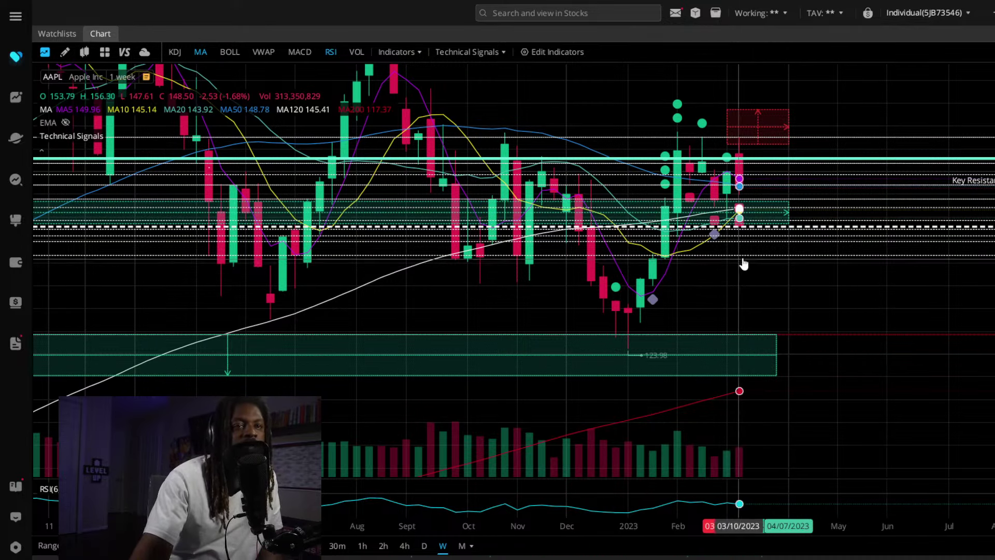
{"action": "scroll", "coordinate": [741, 263], "scroll_direction": "up", "scroll_amount": 4}
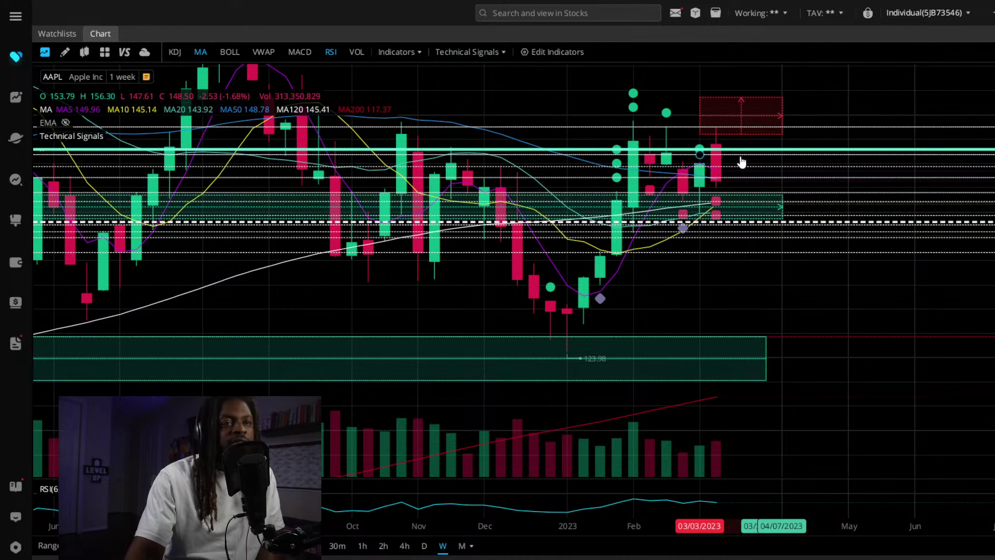
{"action": "mouse_move", "coordinate": [740, 209]}
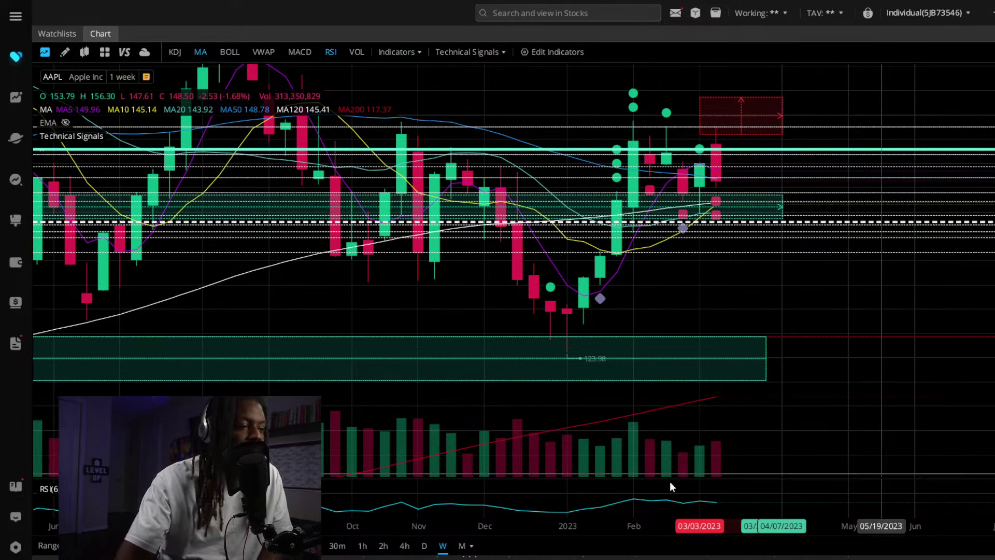
- Switch the Apple chart to the monthly timeframe and examine the recent candles around the red and green zones
{"action": "left_click", "coordinate": [461, 546]}
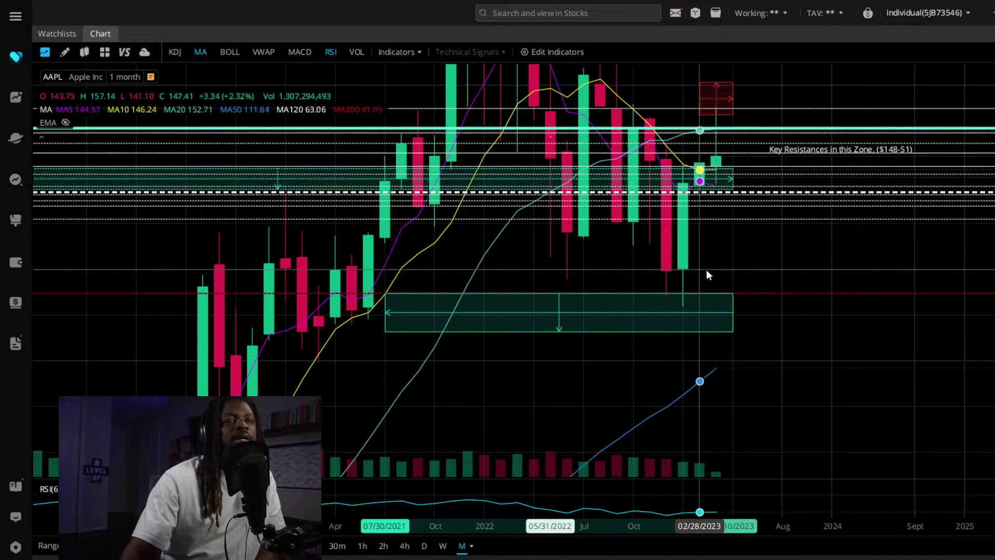
{"action": "scroll", "coordinate": [723, 265], "scroll_direction": "down", "scroll_amount": 1}
{"action": "scroll", "coordinate": [722, 259], "scroll_direction": "up", "scroll_amount": 1}
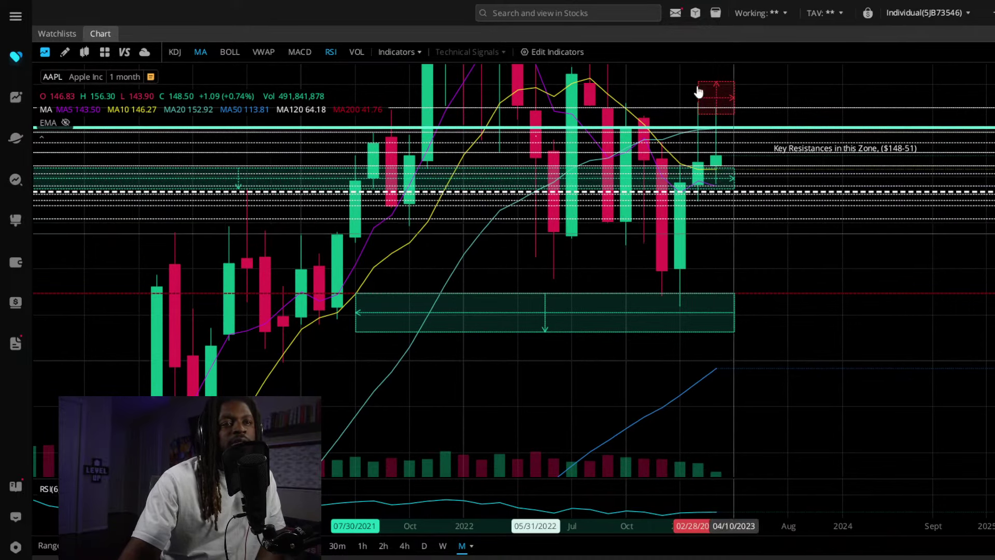
{"action": "mouse_move", "coordinate": [724, 121]}
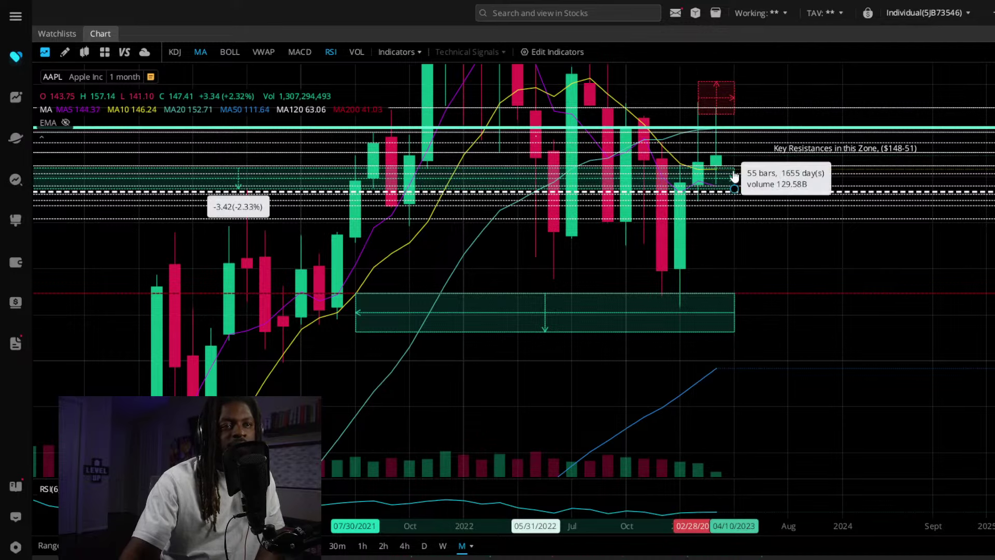
{"action": "mouse_move", "coordinate": [719, 167]}
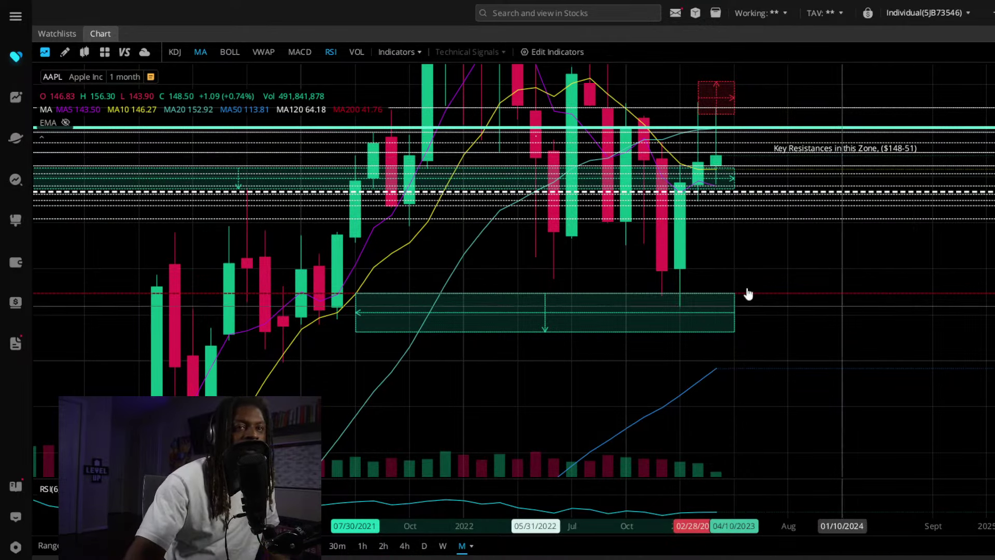
- Load the Advanced Micro Devices Inc (AMD) chart and enlarge the recent monthly candles
{"action": "left_click", "coordinate": [52, 76]}
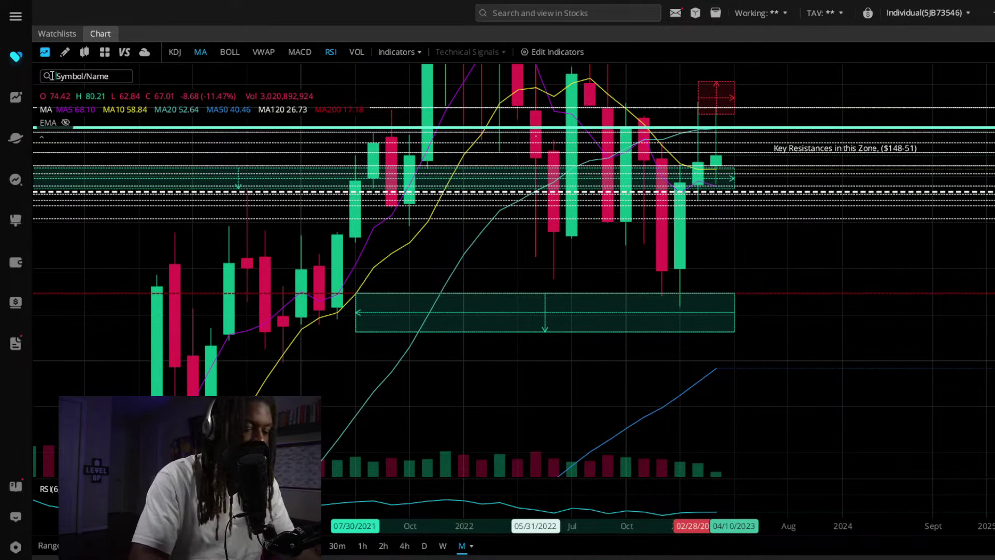
{"action": "type", "text": "AMD"}
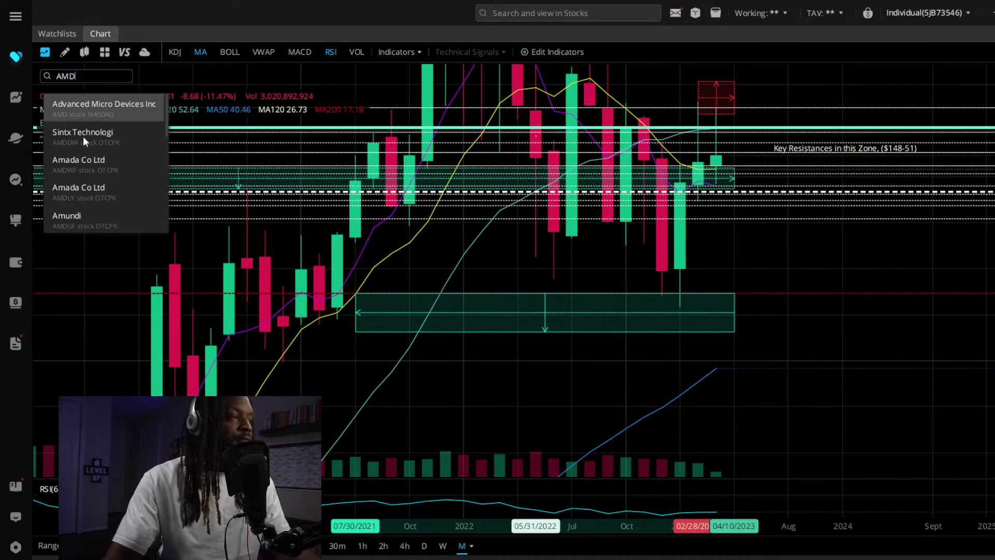
{"action": "left_click", "coordinate": [132, 108]}
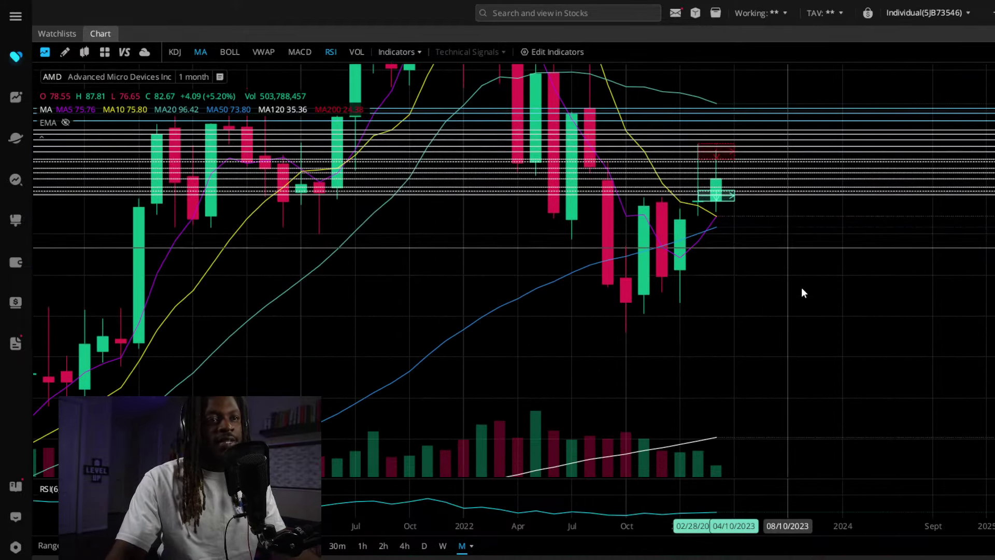
{"action": "scroll", "coordinate": [707, 370], "scroll_direction": "up", "scroll_amount": 4}
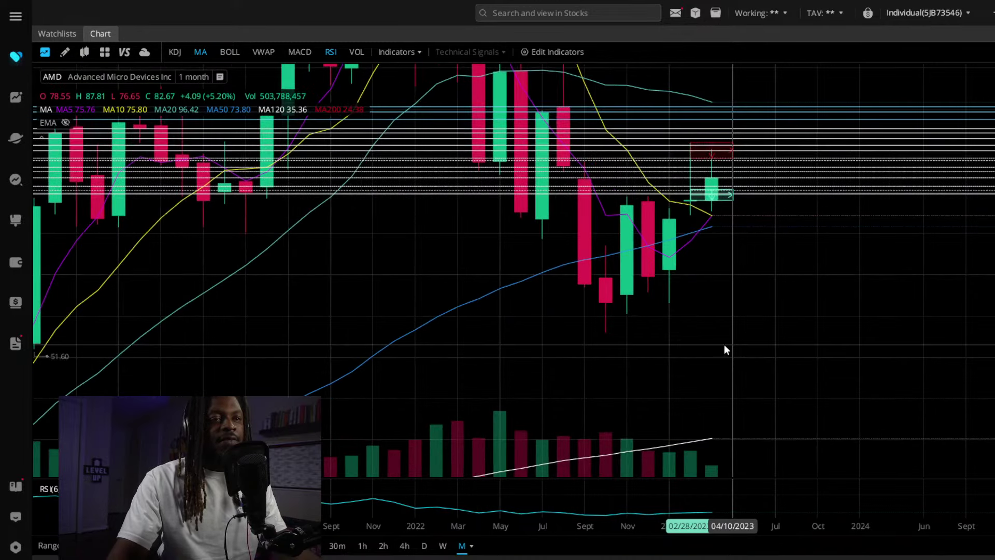
{"action": "scroll", "coordinate": [702, 332], "scroll_direction": "up", "scroll_amount": 2}
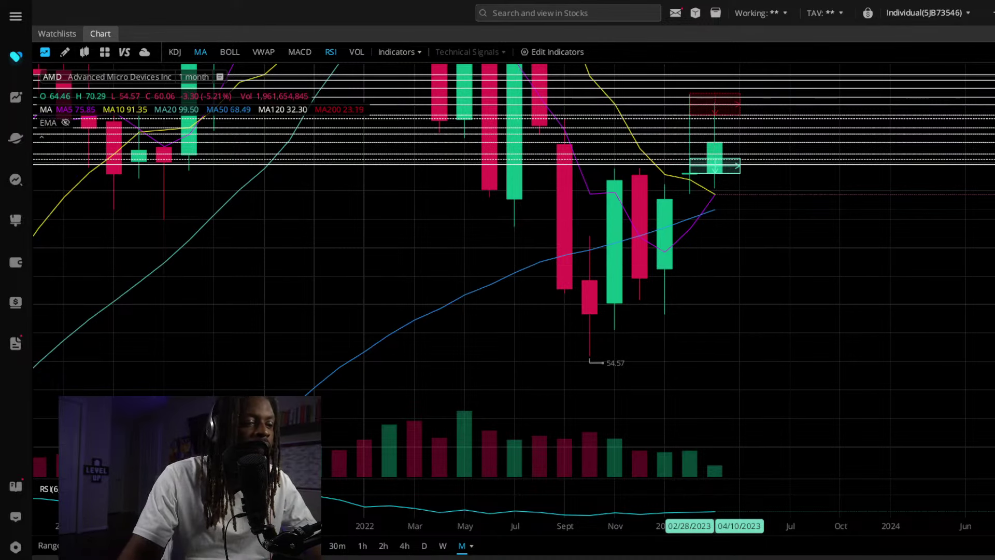
- Examine AMD's recent candles and drawn zones on the weekly timeframe, then on the daily timeframe
{"action": "left_click", "coordinate": [443, 545]}
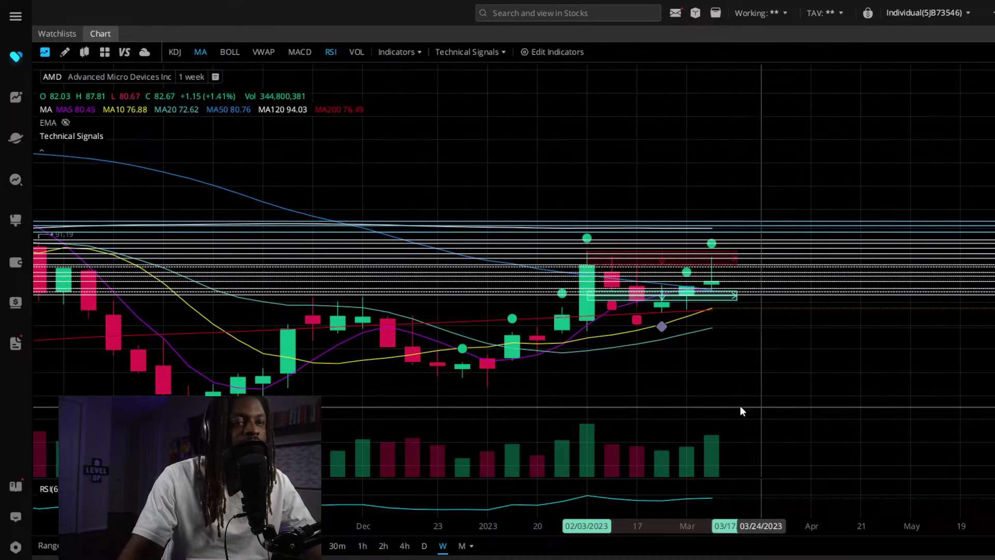
{"action": "left_click_drag", "start_coordinate": [835, 363], "coordinate": [940, 369]}
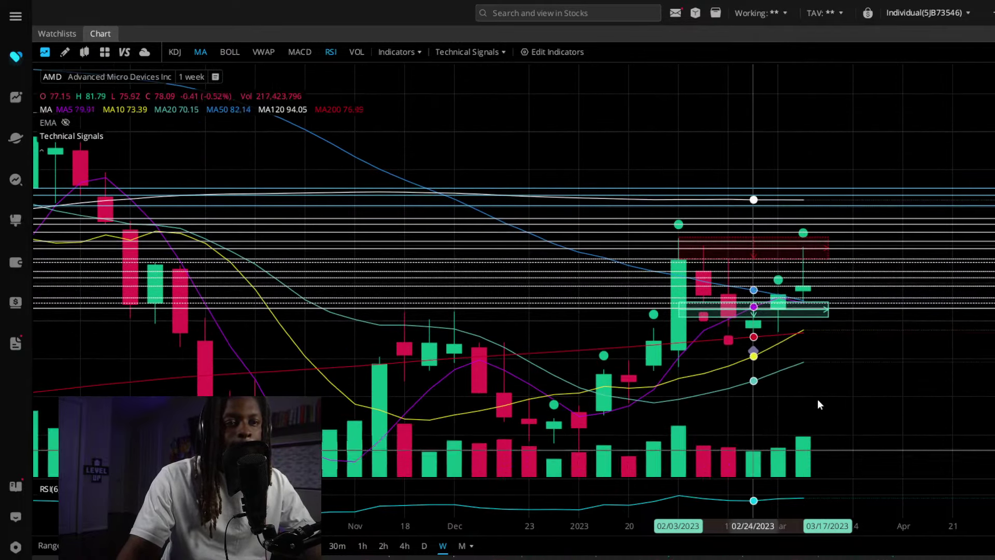
{"action": "left_click_drag", "start_coordinate": [817, 399], "coordinate": [843, 244]}
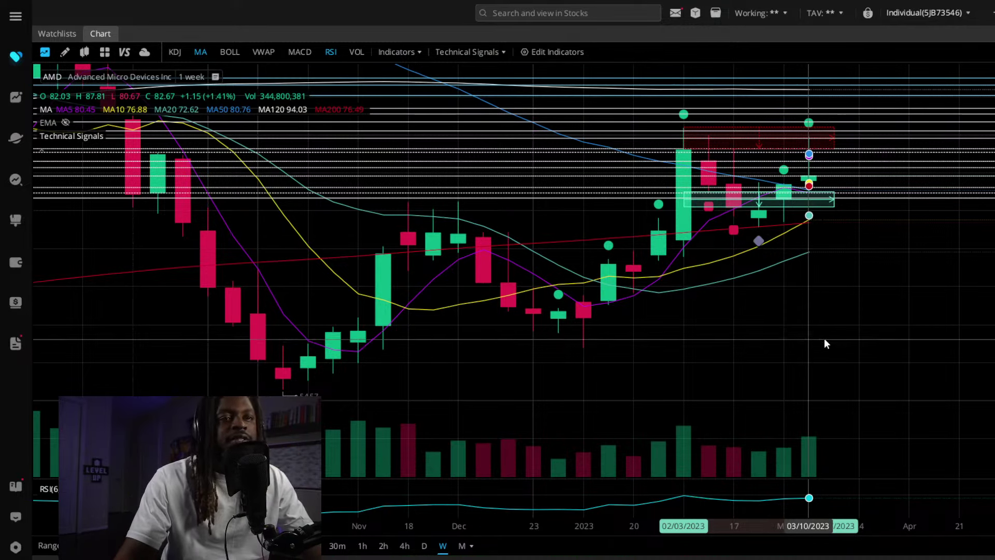
{"action": "scroll", "coordinate": [801, 342], "scroll_direction": "down", "scroll_amount": 1}
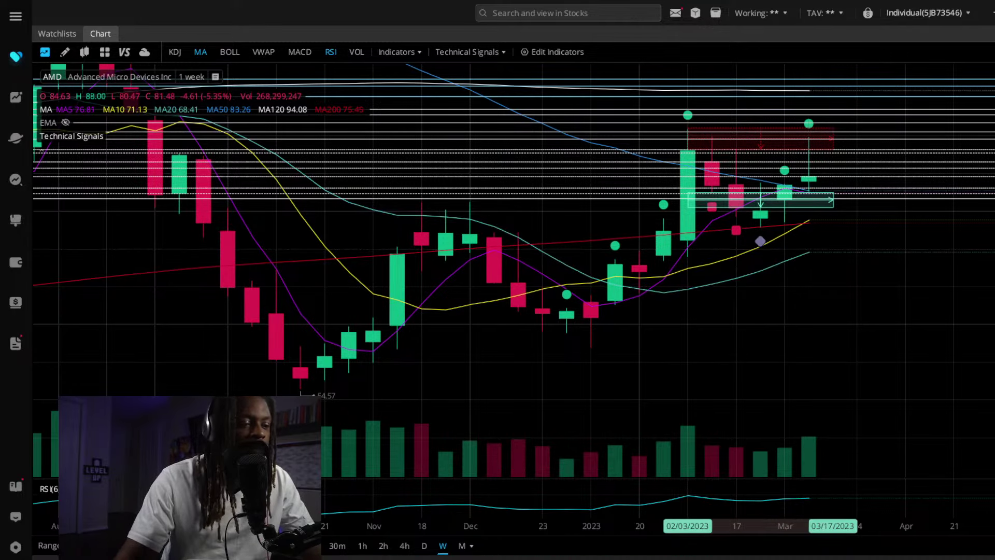
{"action": "left_click", "coordinate": [424, 546]}
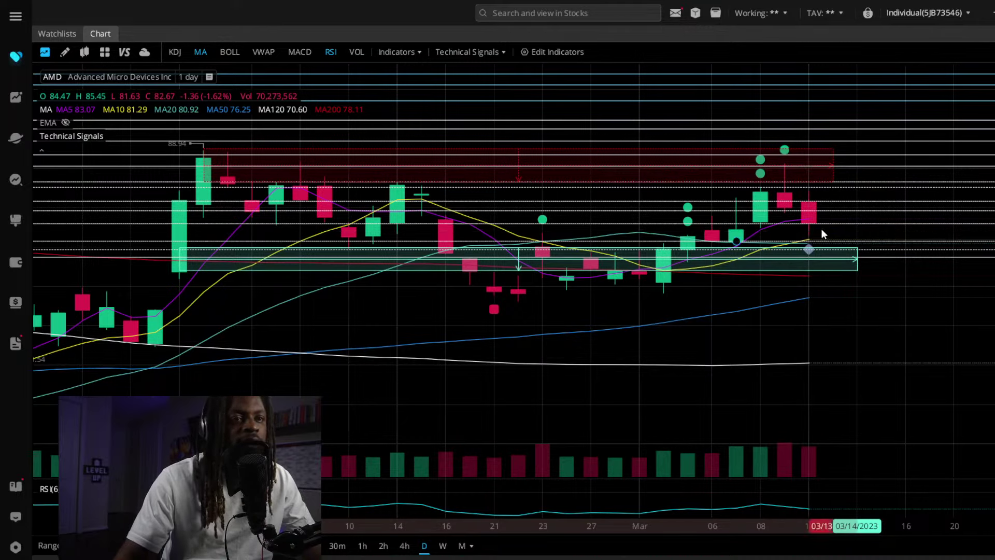
{"action": "mouse_move", "coordinate": [838, 274]}
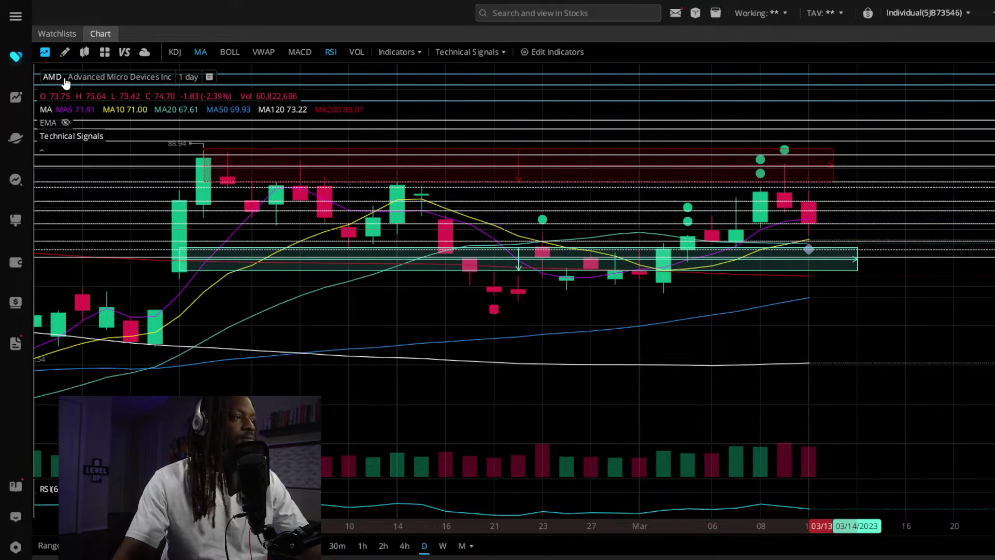
- Load the Nvidia Corporation (NVDA) stock chart
{"action": "left_click", "coordinate": [67, 75]}
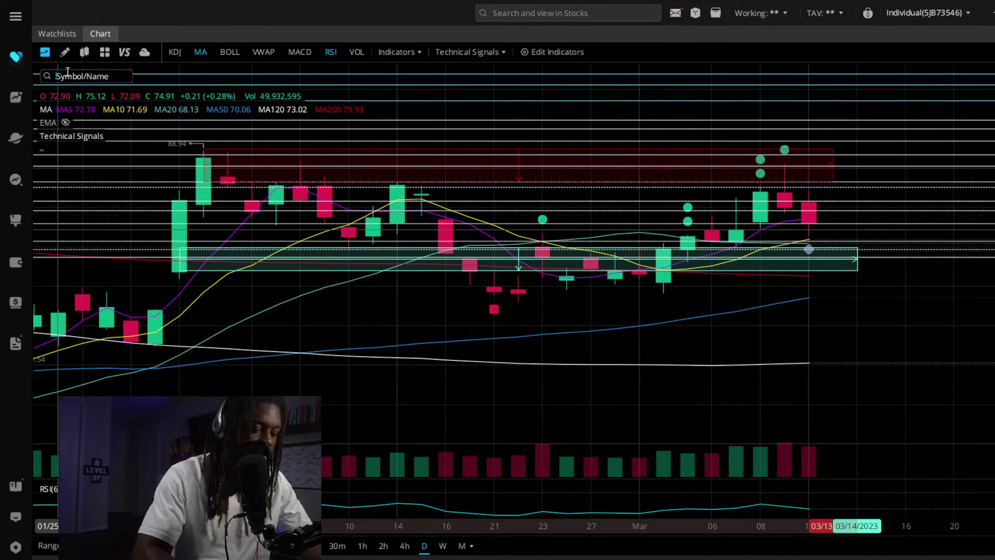
{"action": "type", "text": "NVDQ"}
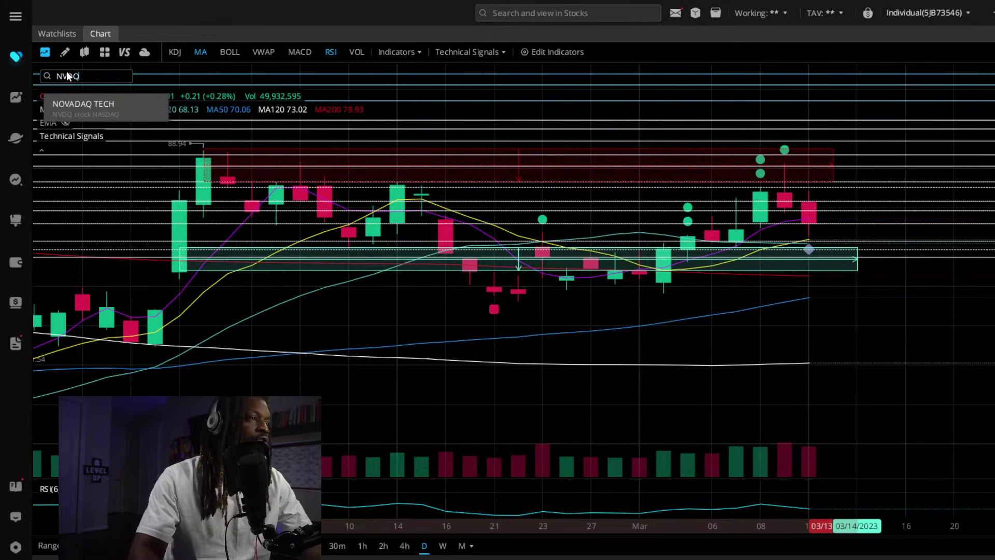
{"action": "key", "text": "BackSpace"}
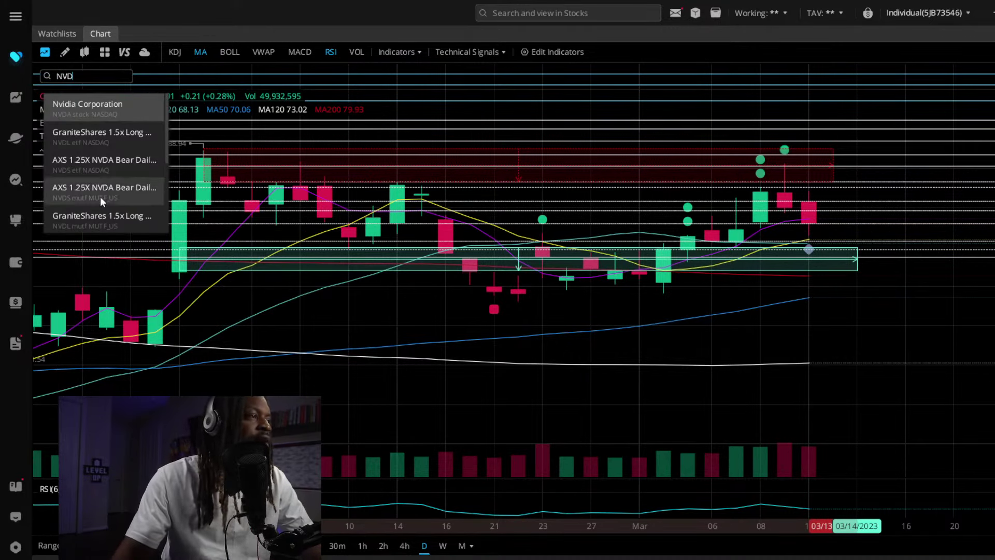
{"action": "left_click", "coordinate": [104, 102]}
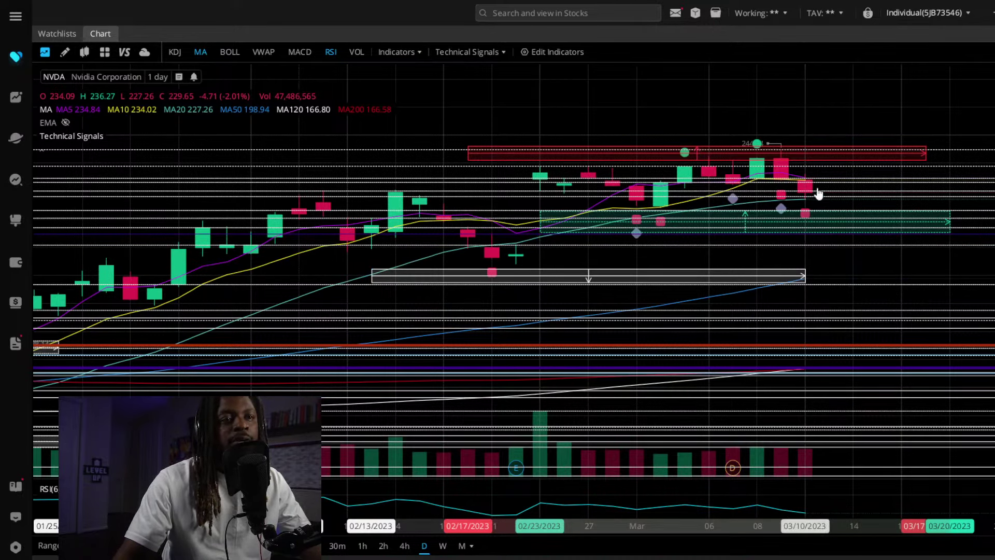
- Examine Nvidia's latest daily candles against the red resistance zone, the green support zone and the levels below
{"action": "scroll", "coordinate": [829, 189], "scroll_direction": "up", "scroll_amount": 2}
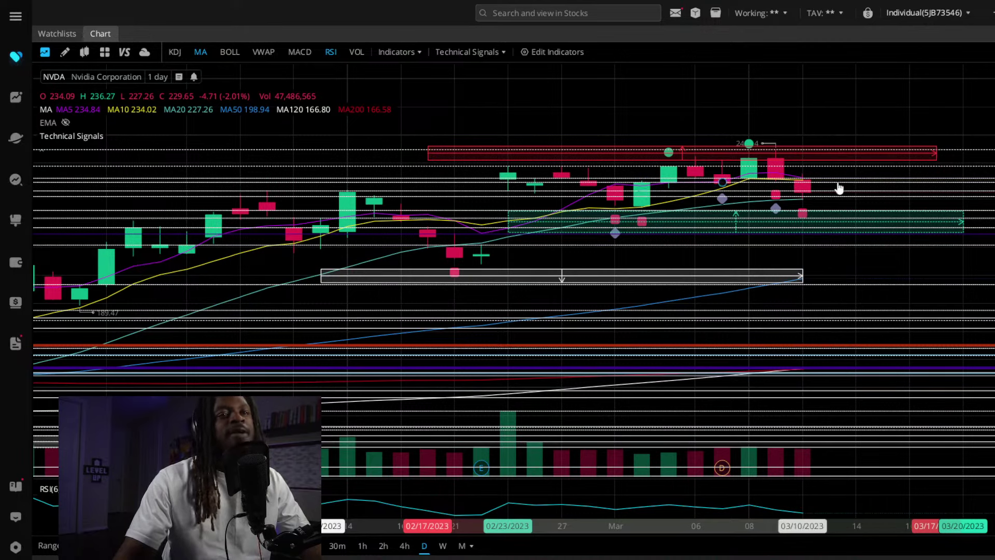
{"action": "left_click", "coordinate": [794, 204]}
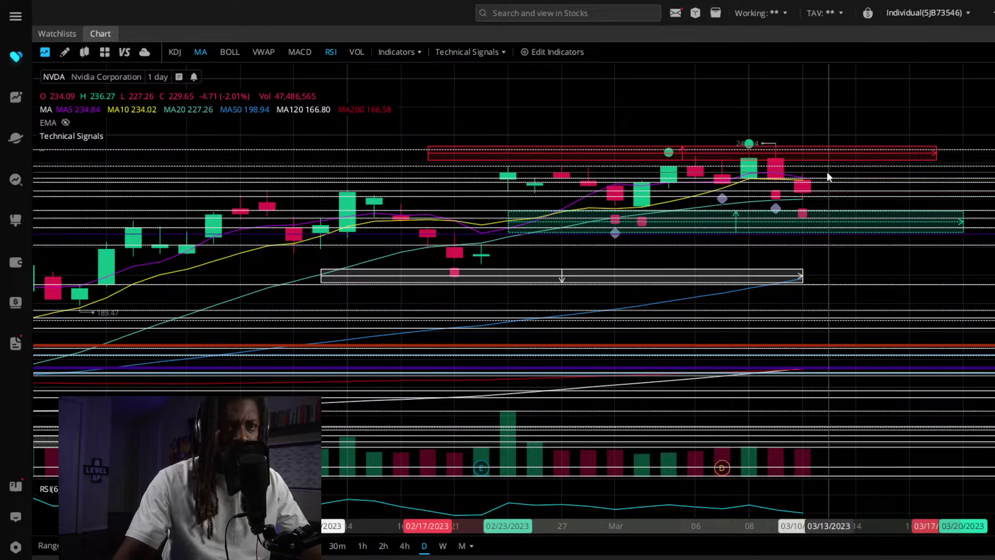
{"action": "left_click", "coordinate": [858, 163]}
{"action": "left_click", "coordinate": [854, 172]}
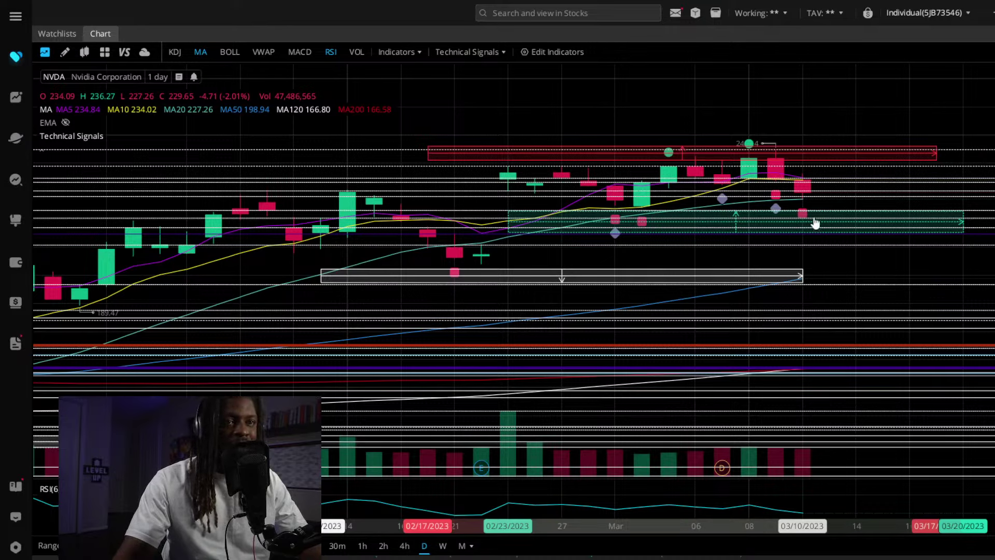
{"action": "mouse_move", "coordinate": [818, 238]}
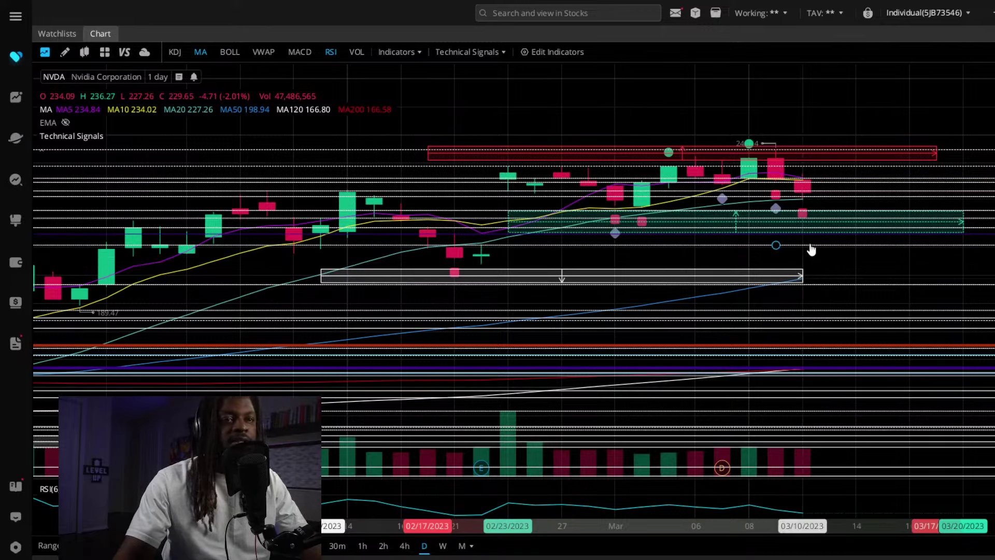
{"action": "scroll", "coordinate": [825, 268], "scroll_direction": "up", "scroll_amount": 1}
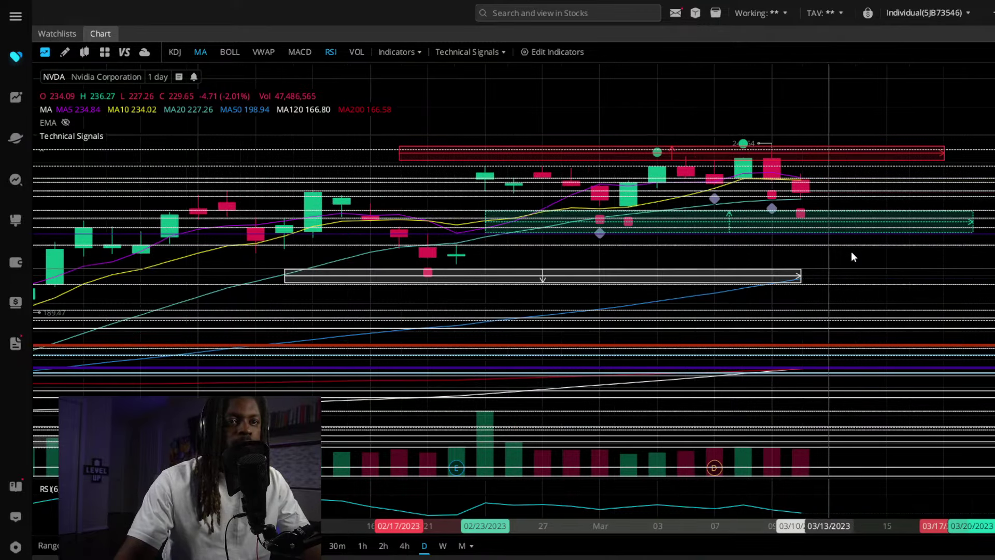
- Switch the Nvidia chart to the weekly timeframe and inspect the green support zone below the latest candle
{"action": "left_click", "coordinate": [443, 545]}
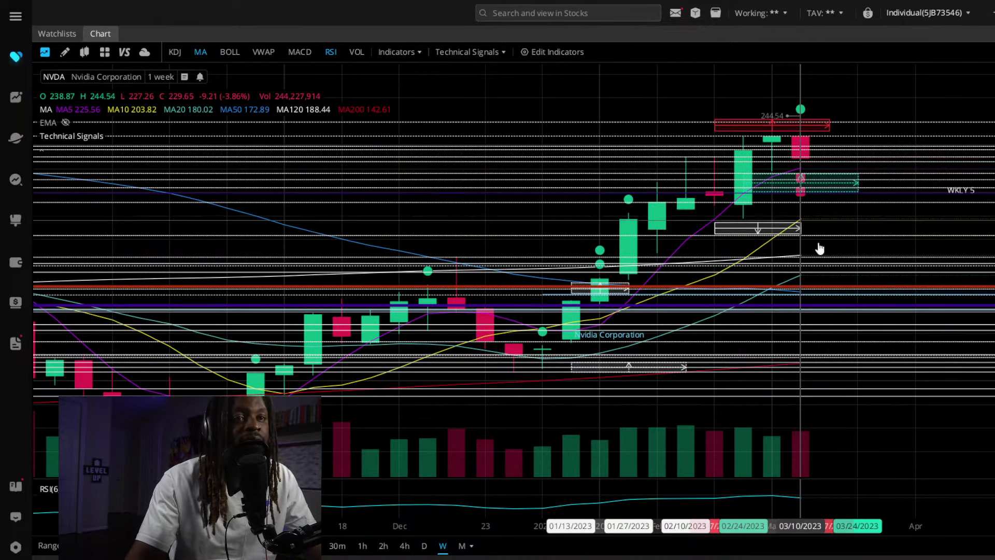
{"action": "left_click", "coordinate": [827, 193]}
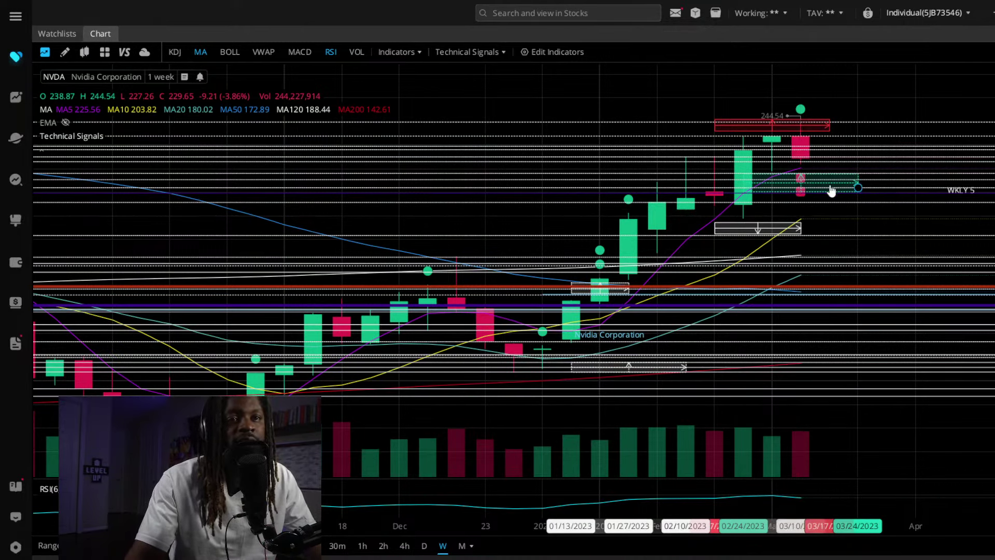
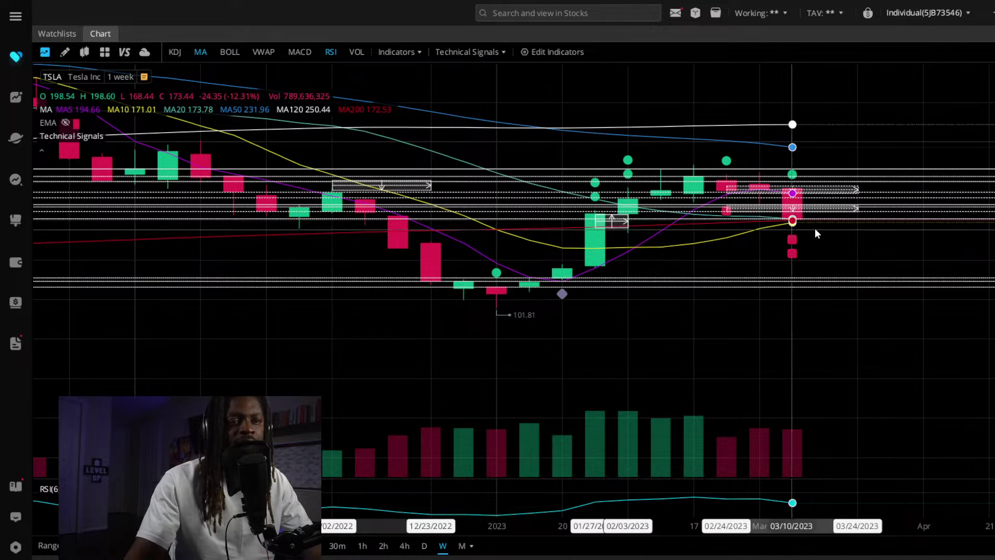
- Switch the Tesla chart to the daily timeframe and inspect the latest candles with the full extent of both drawn zones
{"action": "left_click", "coordinate": [424, 546]}
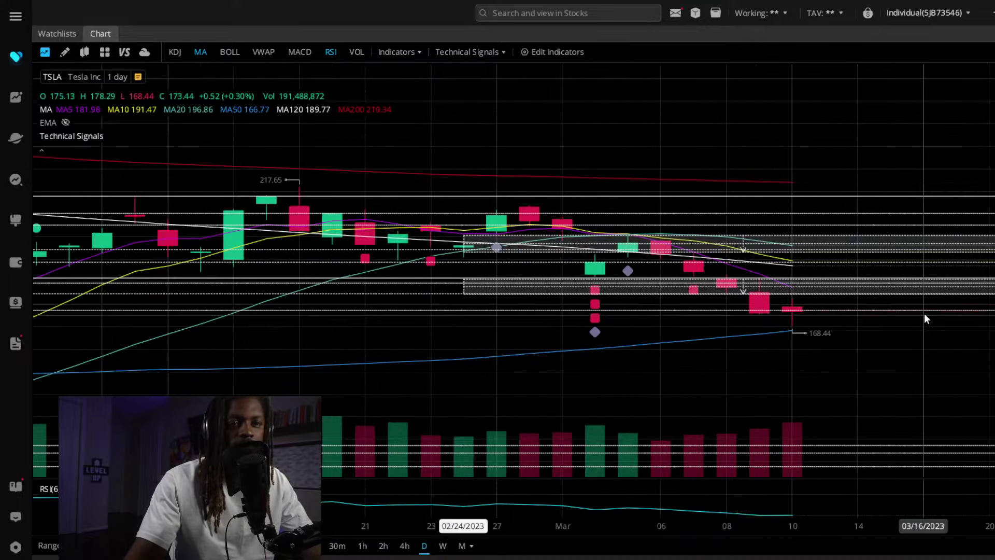
{"action": "left_click", "coordinate": [988, 282]}
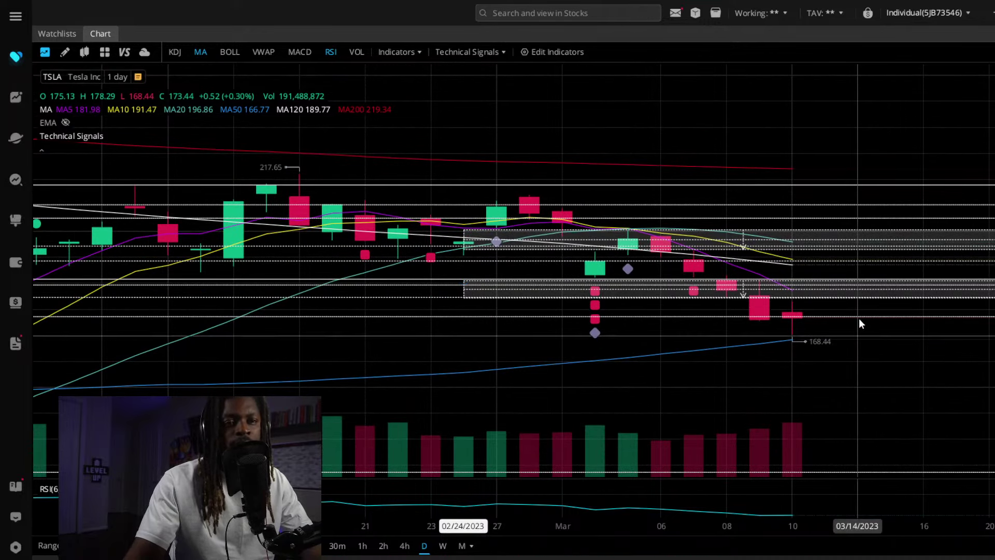
{"action": "left_click_drag", "start_coordinate": [908, 329], "coordinate": [859, 342]}
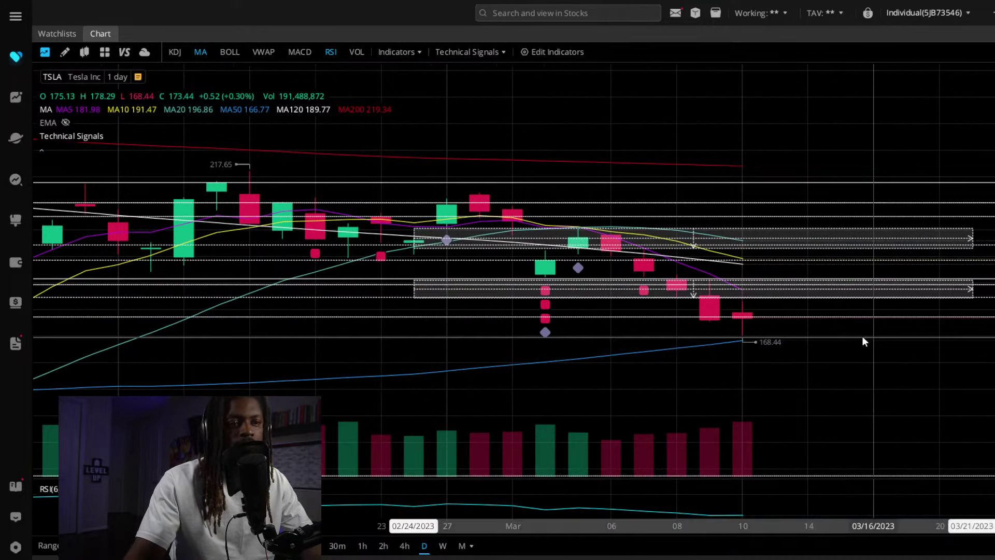
- Examine Tesla's latest daily candles against the lower drawn zone, the MA50 line and the January price zone
{"action": "scroll", "coordinate": [878, 362], "scroll_direction": "down", "scroll_amount": 4}
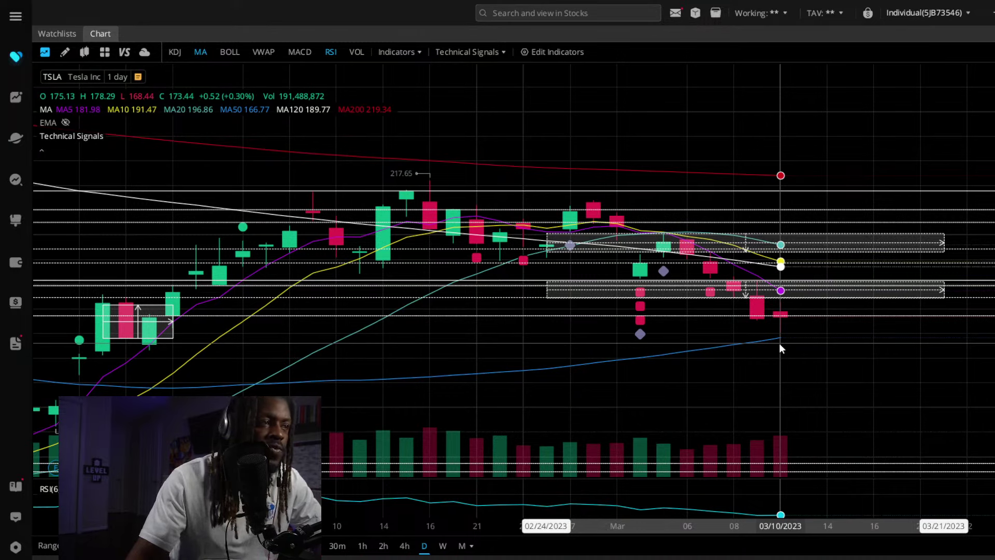
{"action": "scroll", "coordinate": [797, 343], "scroll_direction": "down", "scroll_amount": 3}
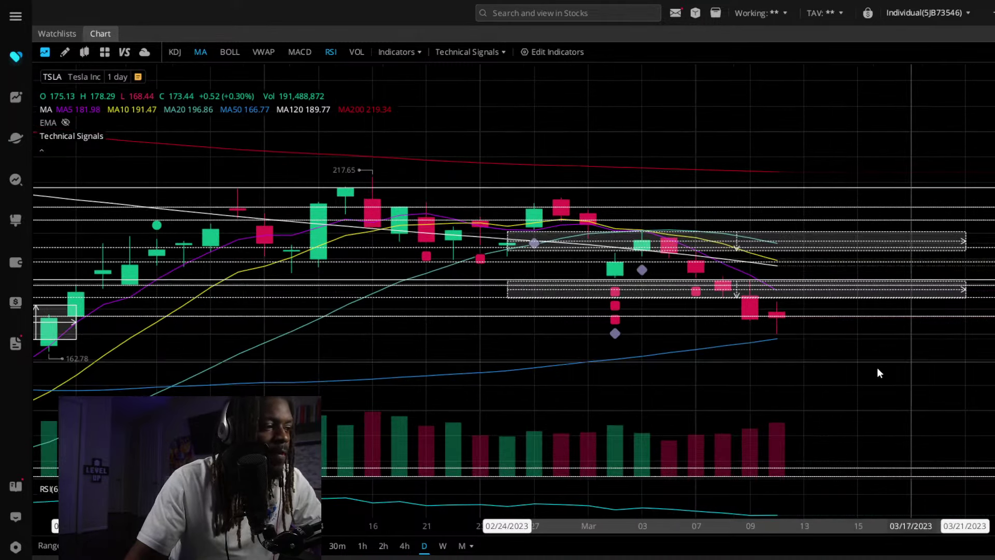
{"action": "scroll", "coordinate": [760, 347], "scroll_direction": "up", "scroll_amount": 2}
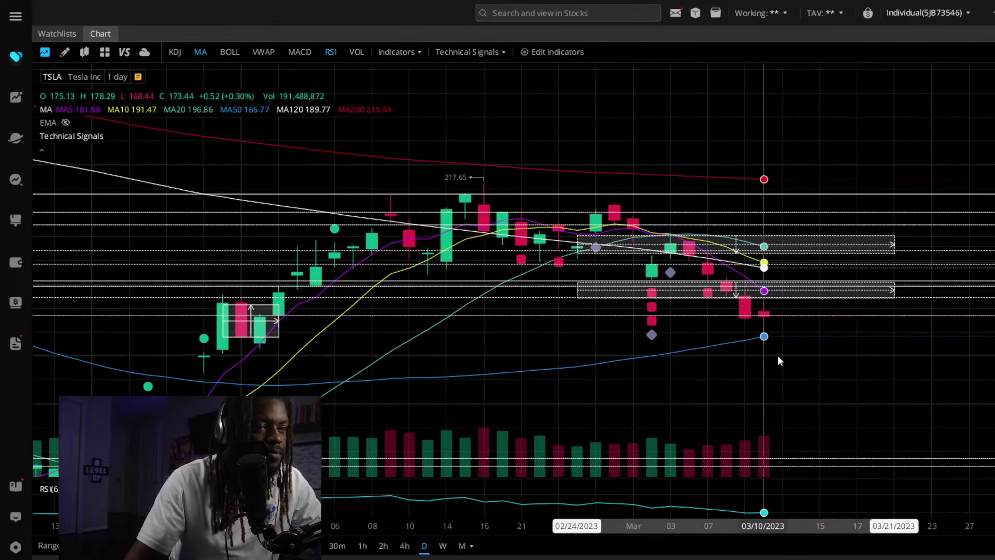
{"action": "scroll", "coordinate": [775, 372], "scroll_direction": "down", "scroll_amount": 2}
{"action": "scroll", "coordinate": [723, 374], "scroll_direction": "right", "scroll_amount": 5}
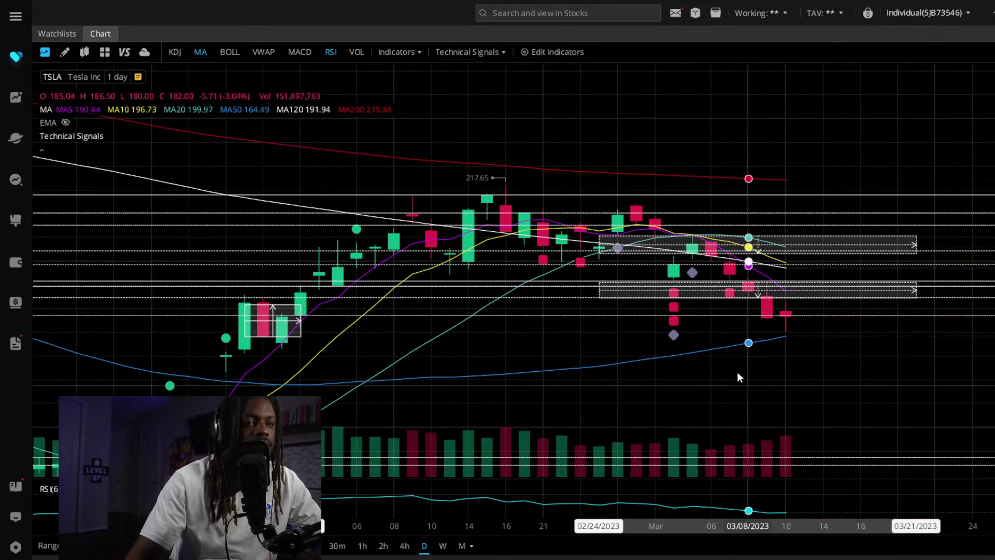
{"action": "left_click", "coordinate": [833, 306]}
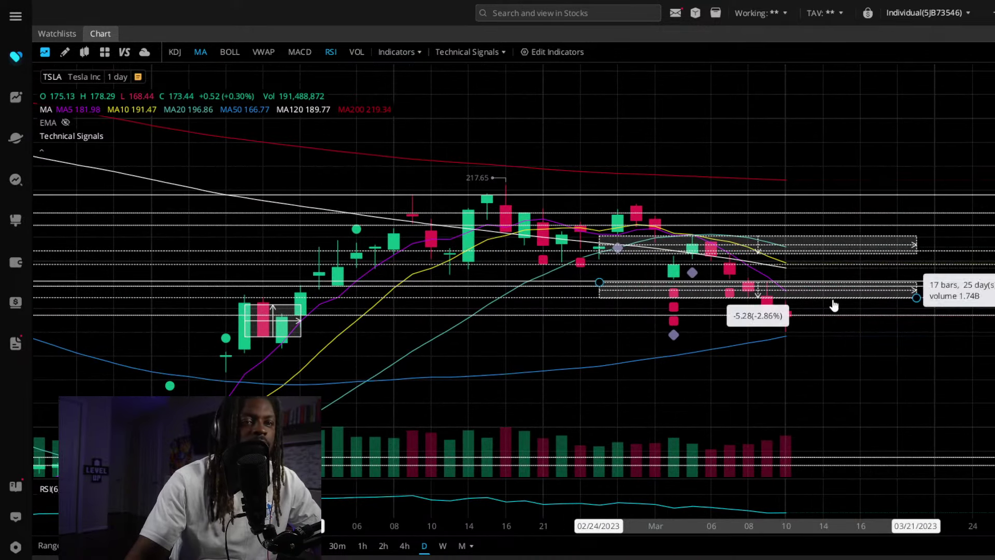
- Load the SPDR S&P 500 ETF Trust (SPY) chart
{"action": "left_click", "coordinate": [54, 75]}
{"action": "type", "text": "SPY"}
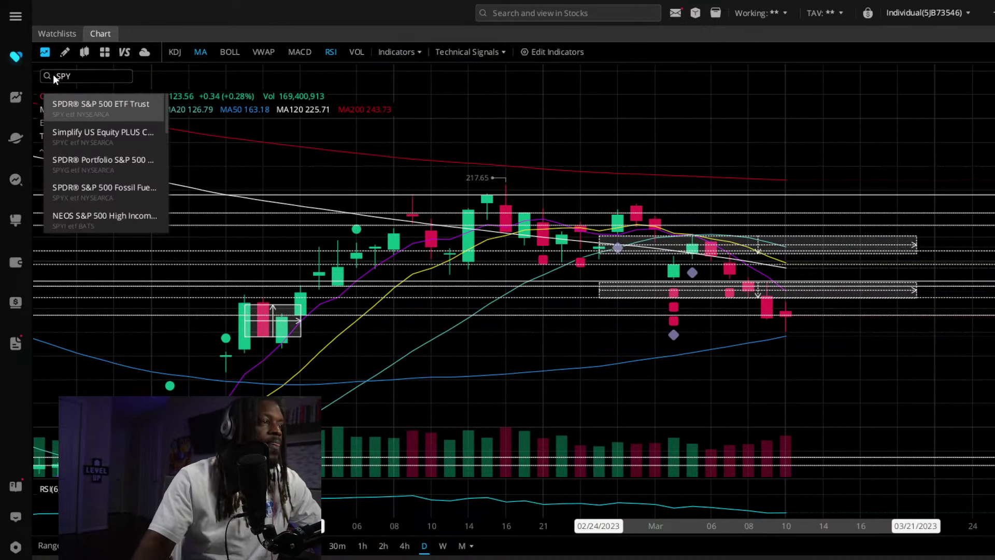
{"action": "left_click", "coordinate": [91, 107]}
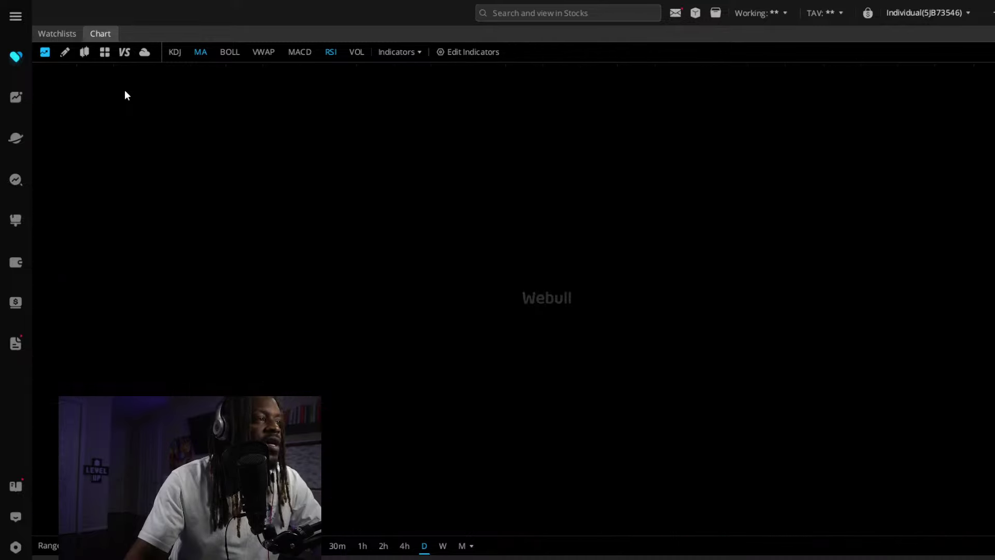
- Examine SPY's latest daily candles against the moving averages, the horizontal levels and the older blue zones below the current price
{"action": "scroll", "coordinate": [546, 395], "scroll_direction": "up", "scroll_amount": 1}
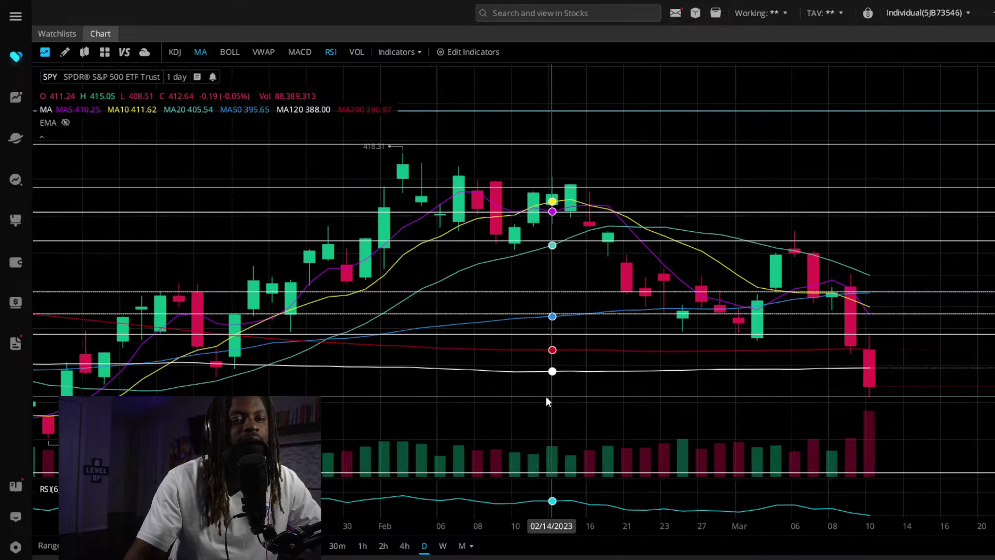
{"action": "scroll", "coordinate": [574, 402], "scroll_direction": "up", "scroll_amount": 1}
{"action": "scroll", "coordinate": [575, 403], "scroll_direction": "down", "scroll_amount": 1}
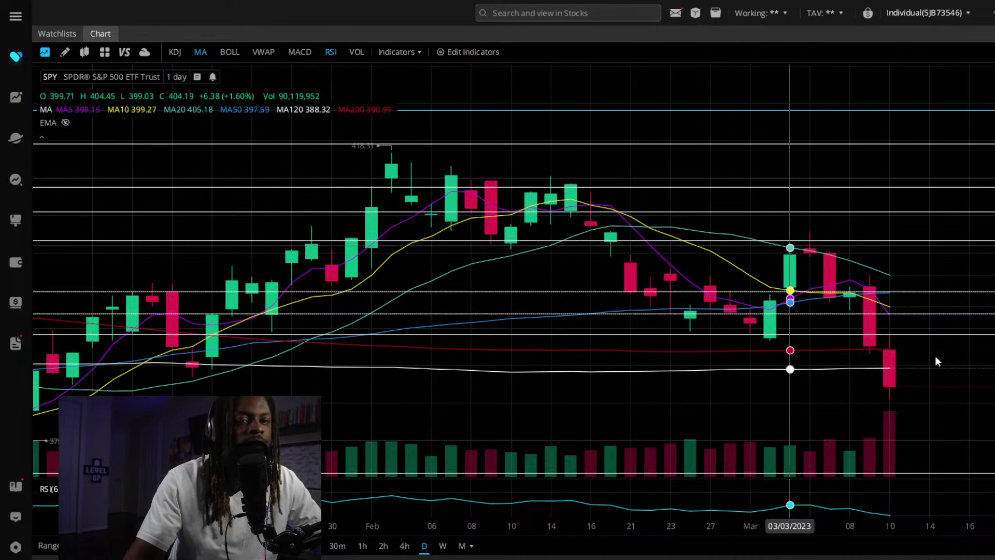
{"action": "left_click_drag", "start_coordinate": [944, 384], "coordinate": [892, 386]}
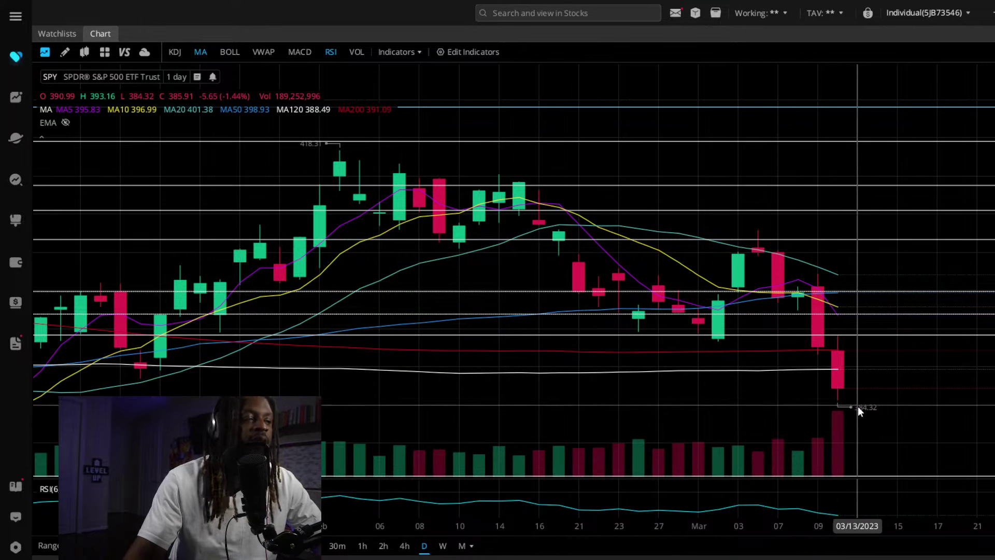
{"action": "scroll", "coordinate": [881, 380], "scroll_direction": "down", "scroll_amount": 3}
{"action": "scroll", "coordinate": [918, 375], "scroll_direction": "down", "scroll_amount": 3}
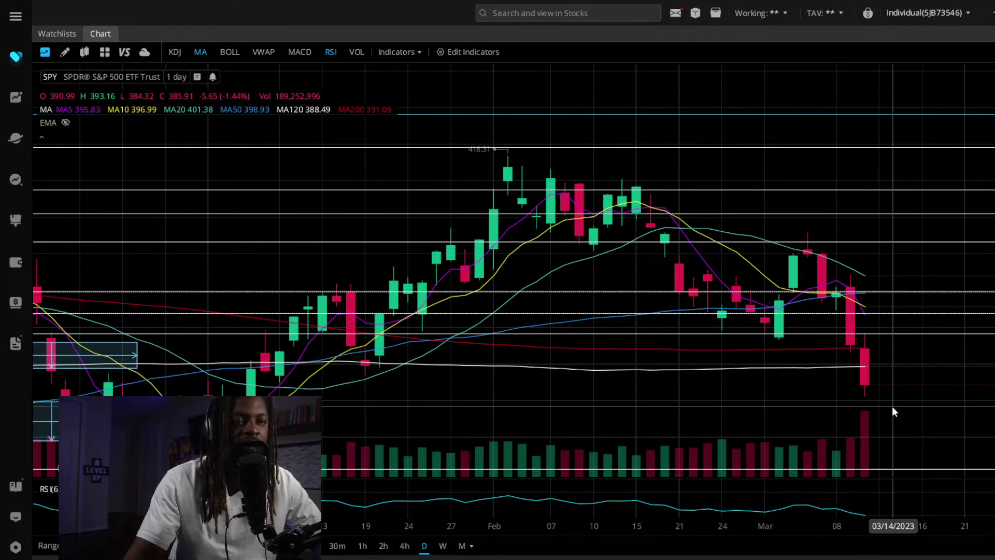
{"action": "scroll", "coordinate": [894, 409], "scroll_direction": "down", "scroll_amount": 3}
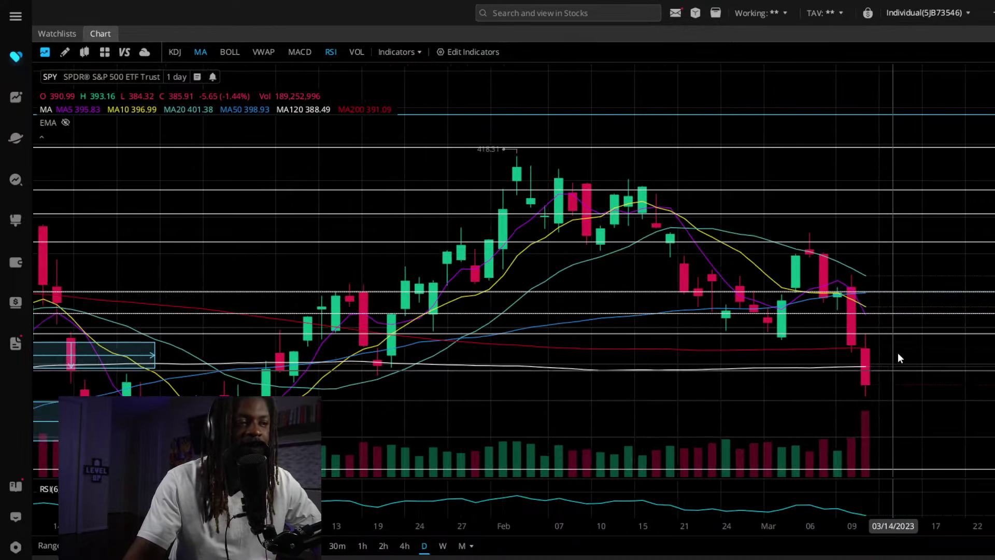
{"action": "left_click_drag", "start_coordinate": [920, 398], "coordinate": [913, 346]}
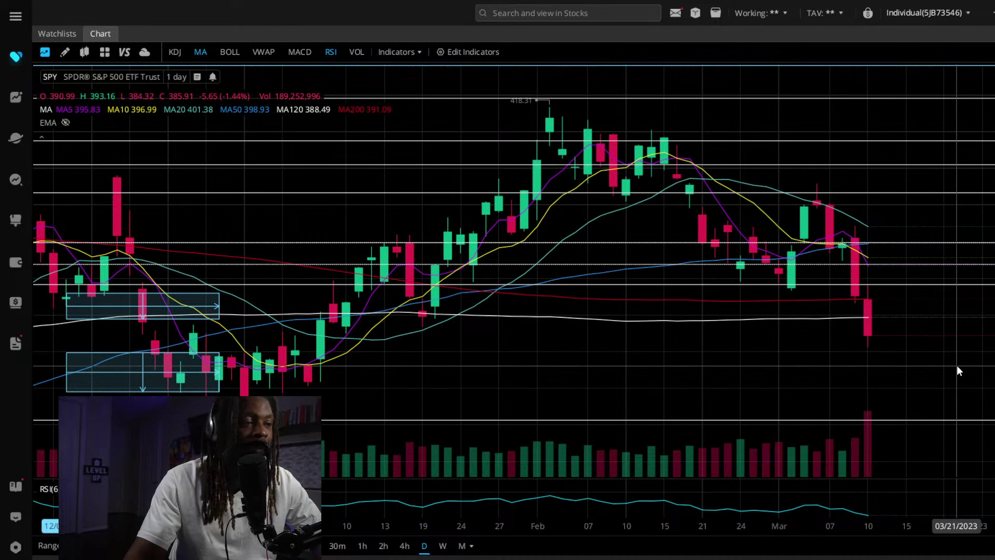
{"action": "mouse_move", "coordinate": [957, 364]}
{"action": "left_mouse_down"}
{"action": "mouse_move", "coordinate": [929, 368]}
{"action": "mouse_move", "coordinate": [948, 381]}
{"action": "left_mouse_up"}
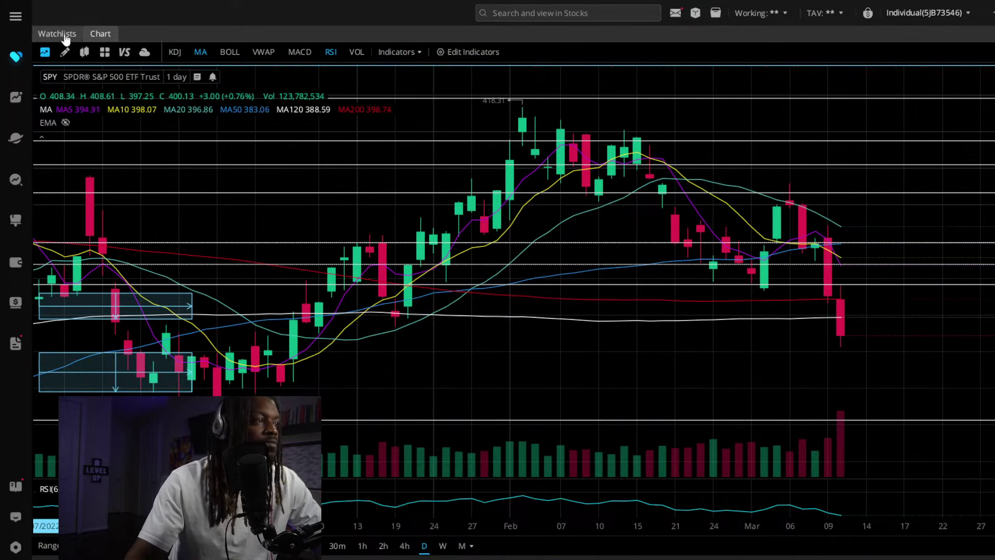
- Load the ProShares UltraPro Short QQQ (SQQQ) chart
{"action": "left_click", "coordinate": [57, 77]}
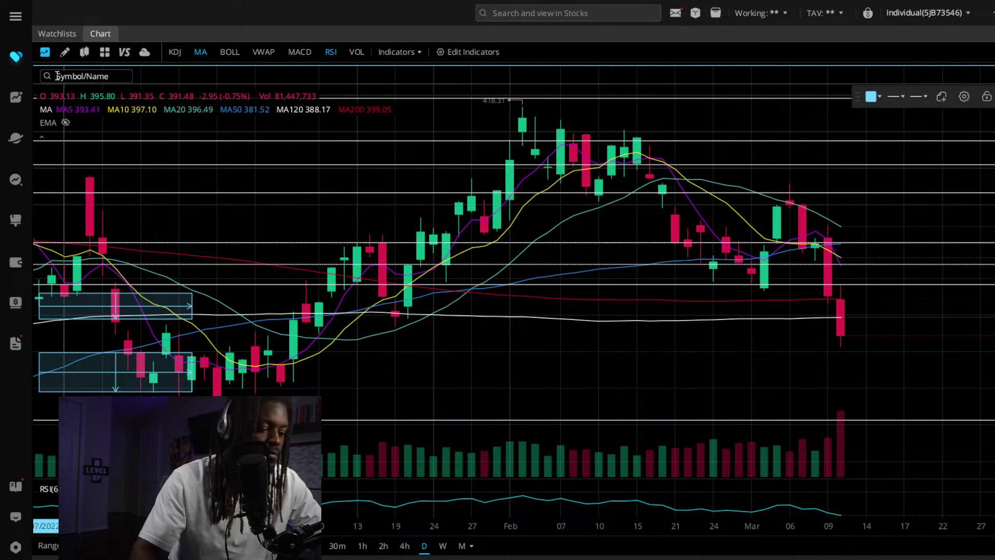
{"action": "type", "text": "SQQQ"}
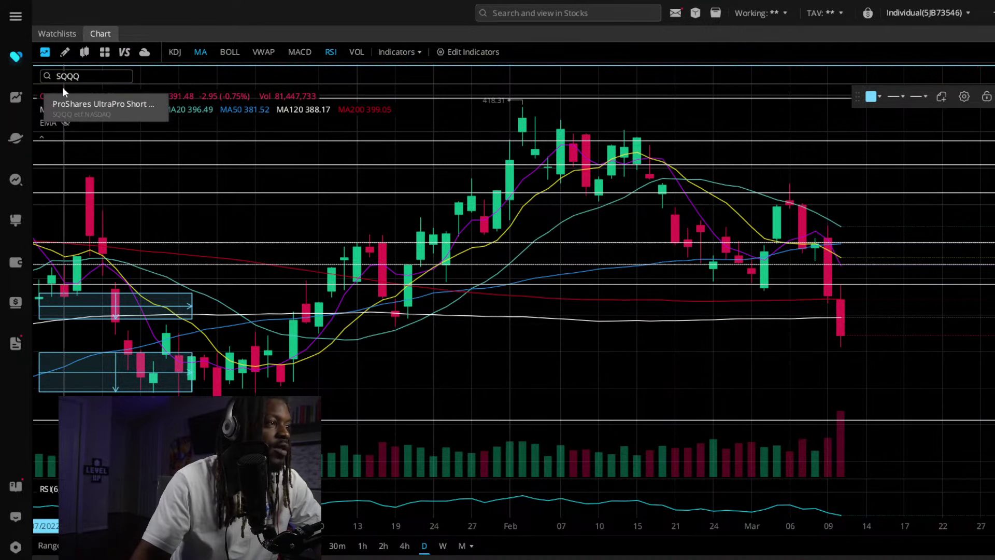
{"action": "left_click", "coordinate": [71, 113]}
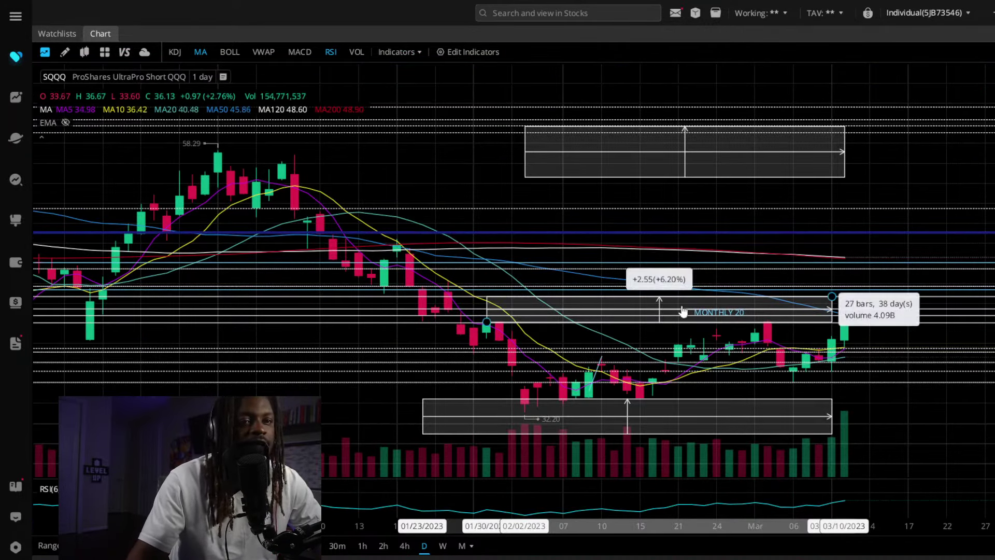
- Inspect SQQQ's latest daily candles against the drawn zone labelled MONTHLY 20 and the level at its lower edge
{"action": "left_click", "coordinate": [526, 306]}
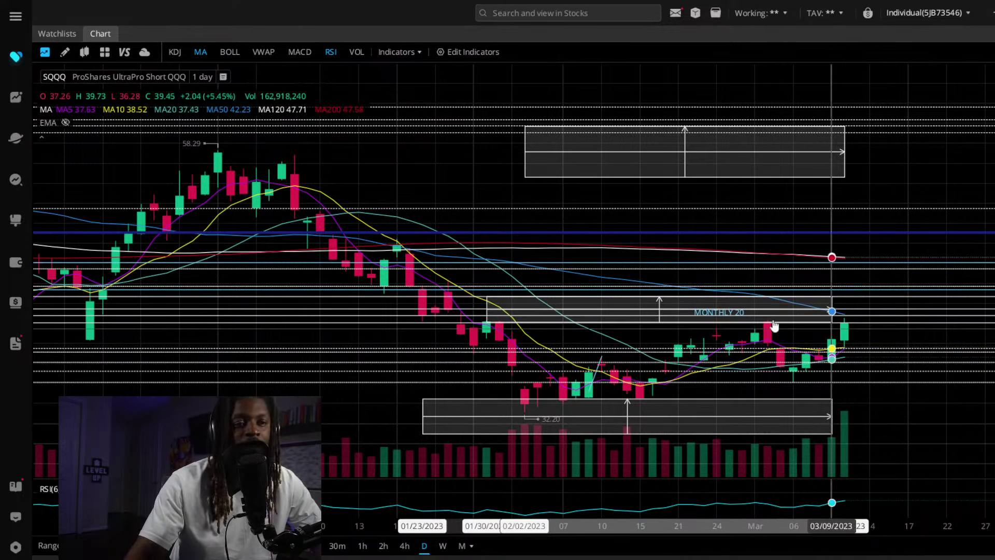
{"action": "left_click_drag", "start_coordinate": [831, 296], "coordinate": [485, 322]}
{"action": "left_click", "coordinate": [908, 314]}
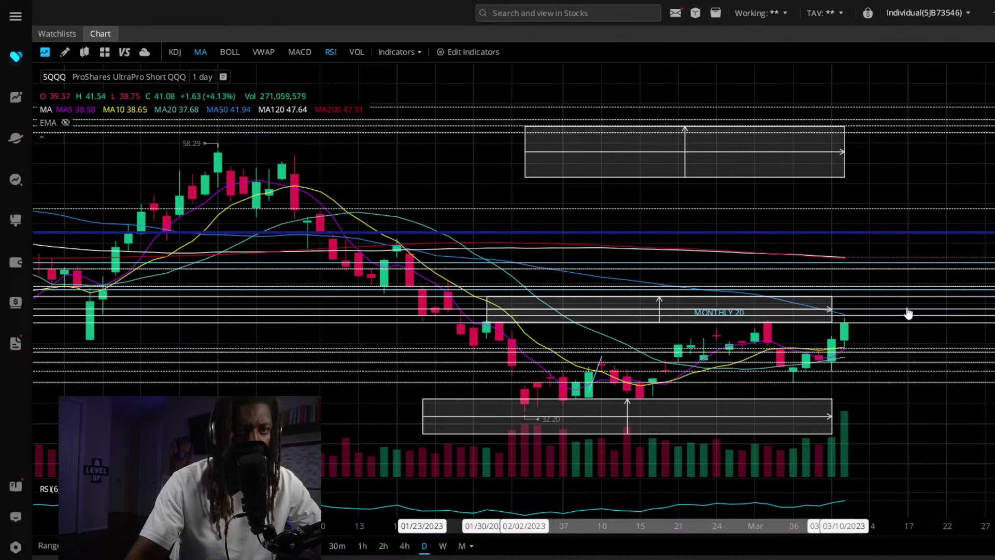
{"action": "left_click", "coordinate": [698, 327]}
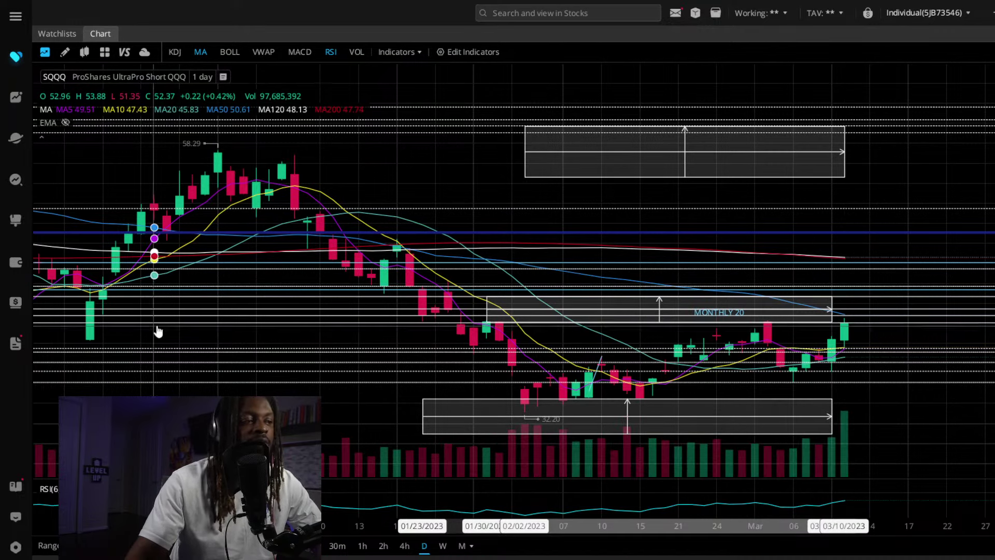
- Trace SQQQ's daily price action around the horizontal levels back to September 2022 and return to the latest candles
{"action": "left_click", "coordinate": [215, 330]}
{"action": "left_click_drag", "start_coordinate": [207, 336], "coordinate": [474, 347]}
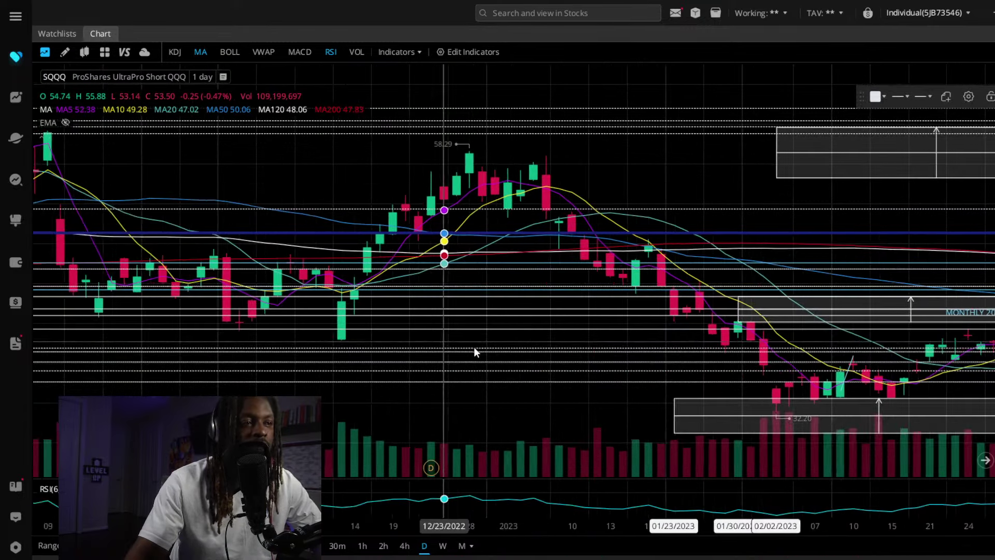
{"action": "left_click_drag", "start_coordinate": [281, 346], "coordinate": [125, 340]}
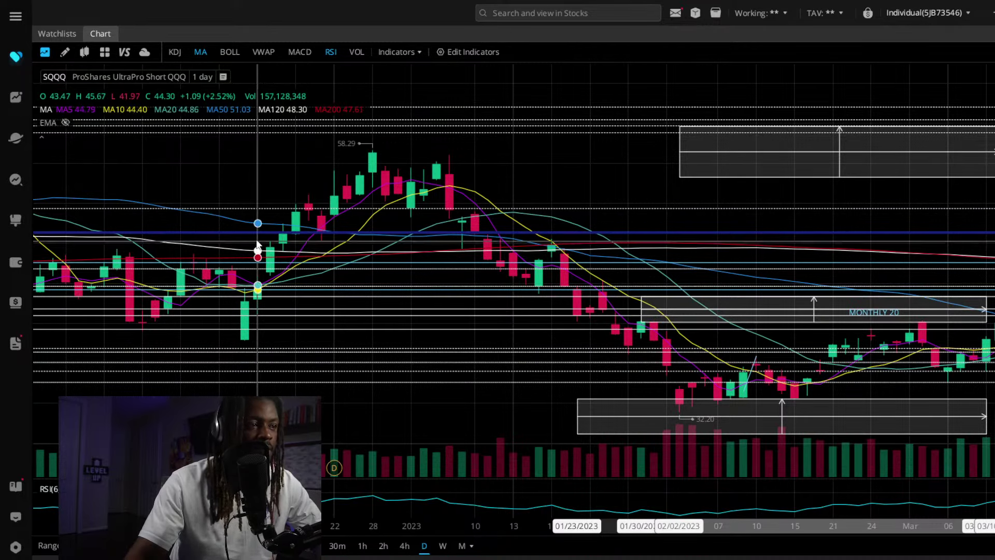
{"action": "left_click_drag", "start_coordinate": [67, 336], "coordinate": [496, 341]}
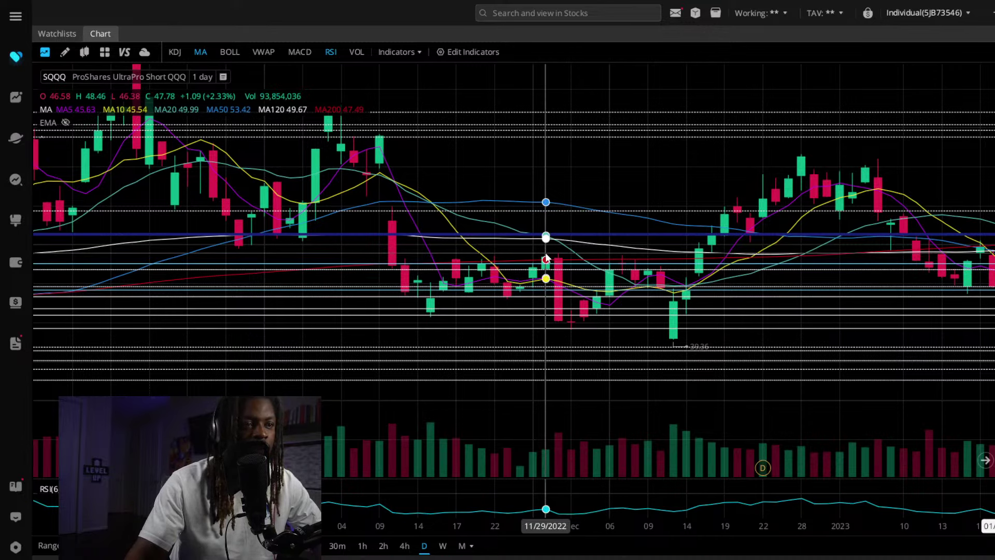
{"action": "left_click_drag", "start_coordinate": [267, 248], "coordinate": [568, 238]}
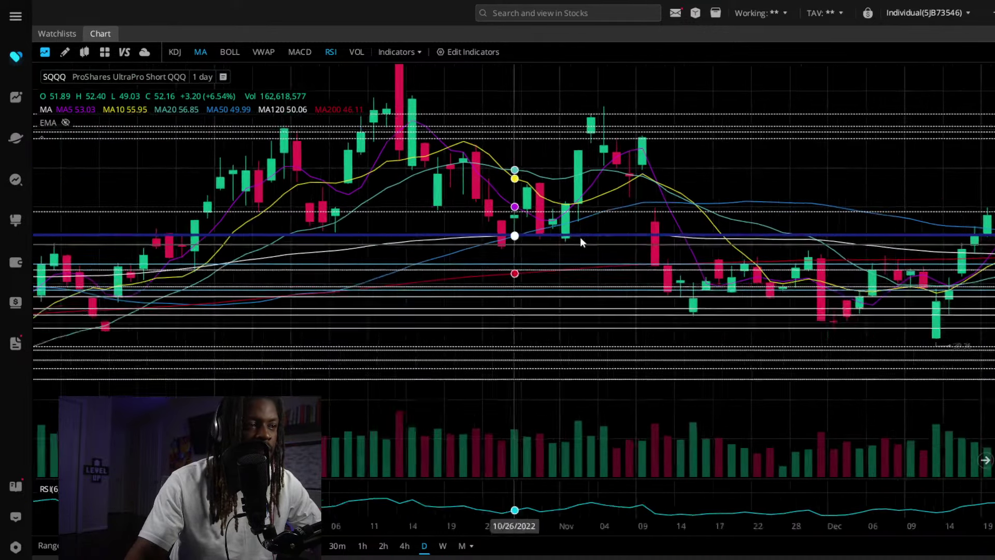
{"action": "left_click_drag", "start_coordinate": [173, 247], "coordinate": [349, 246]}
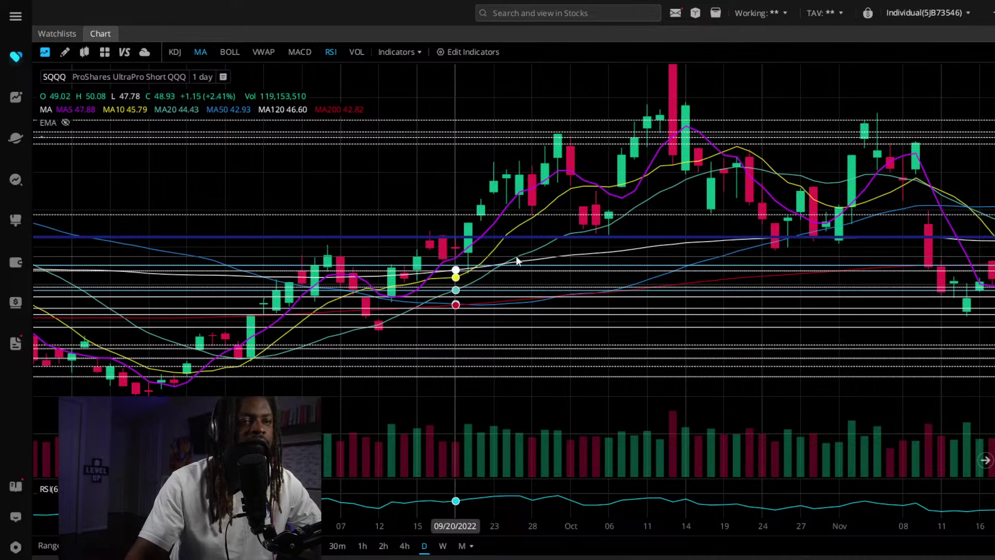
{"action": "left_click_drag", "start_coordinate": [847, 251], "coordinate": [312, 250]}
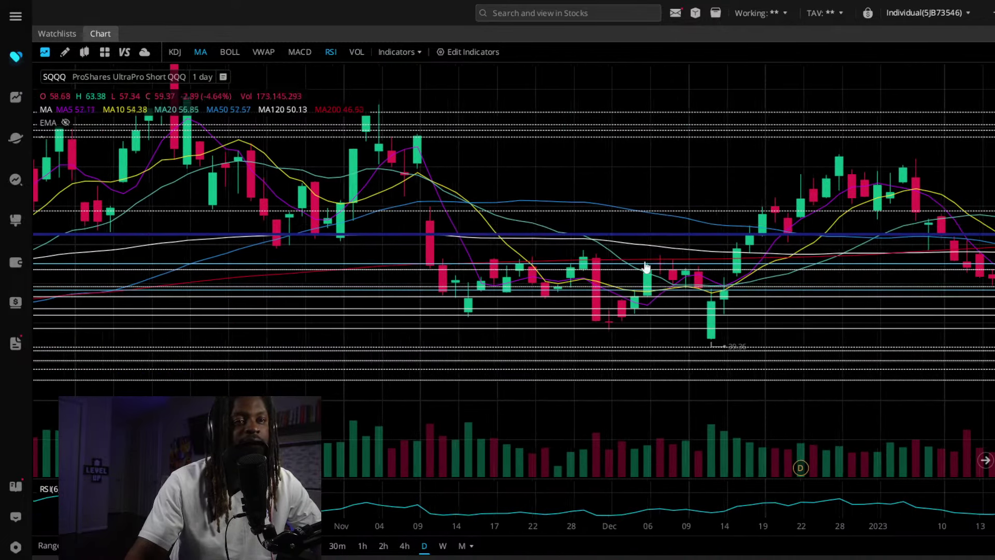
{"action": "left_click_drag", "start_coordinate": [794, 167], "coordinate": [505, 182]}
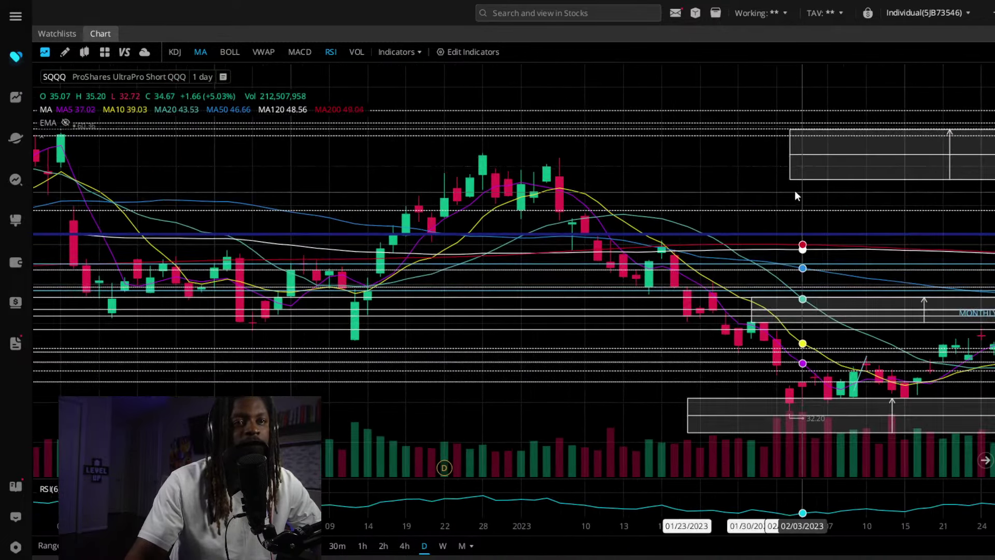
{"action": "left_click_drag", "start_coordinate": [794, 190], "coordinate": [402, 204]}
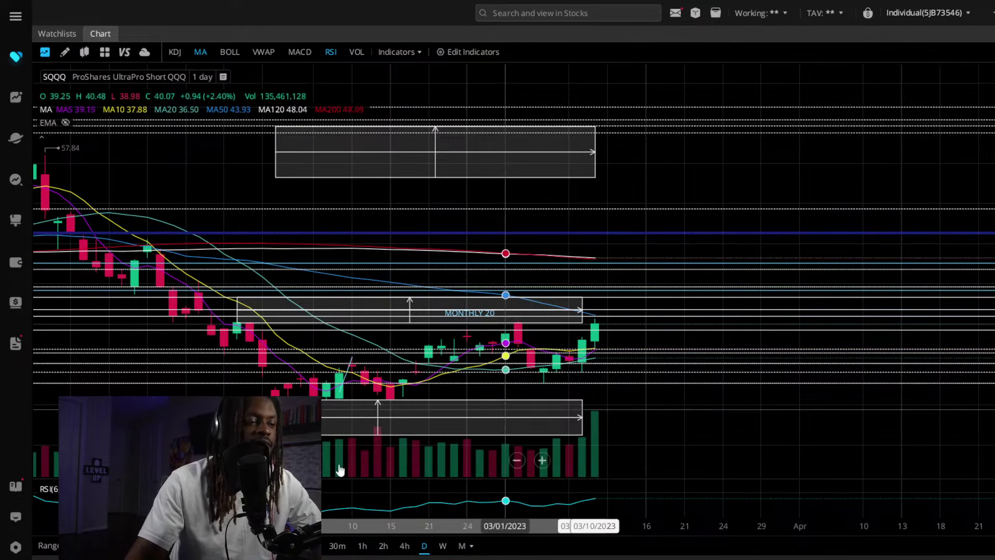
- Switch the chart to the monthly timeframe and load Amazon Com (AMZN)
{"action": "left_click", "coordinate": [462, 546]}
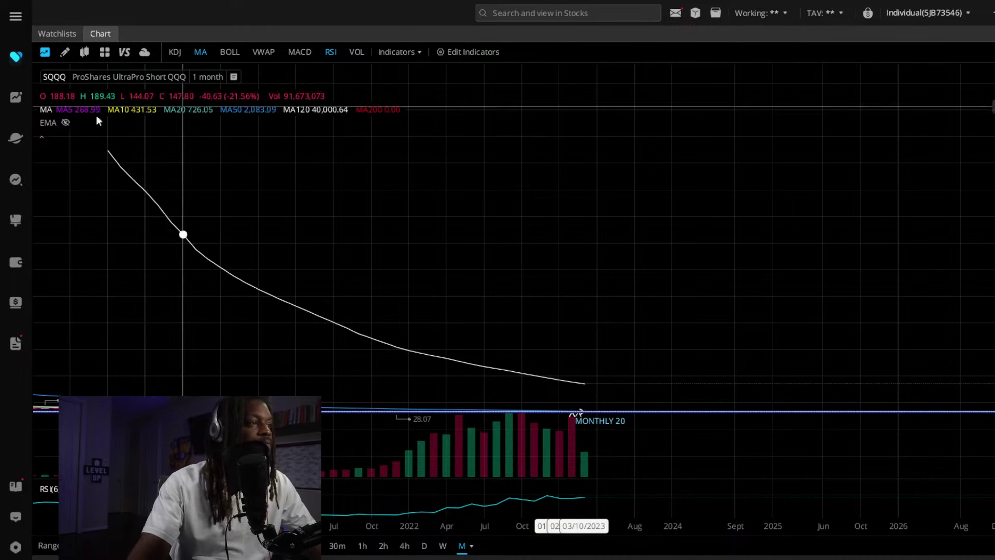
{"action": "left_click", "coordinate": [68, 78]}
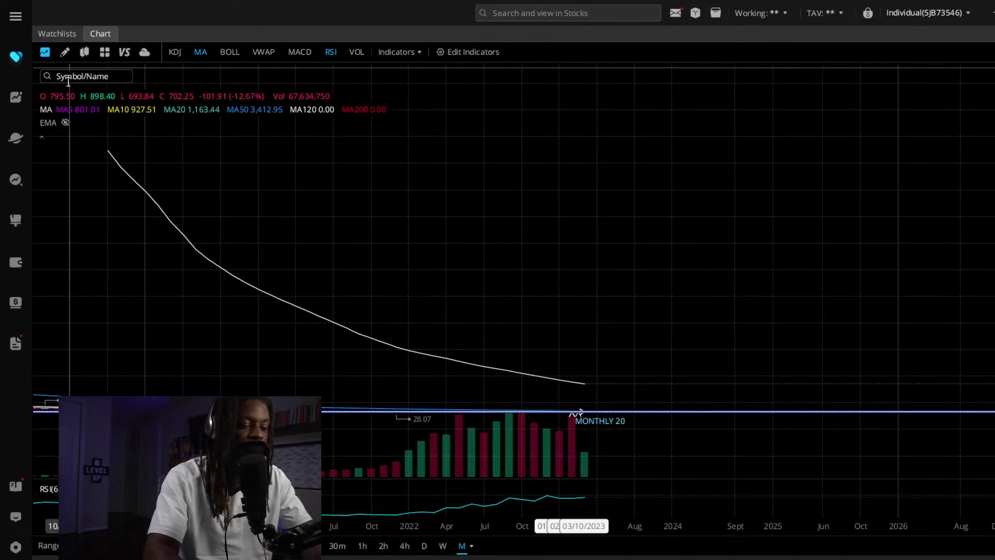
{"action": "type", "text": "AMZN"}
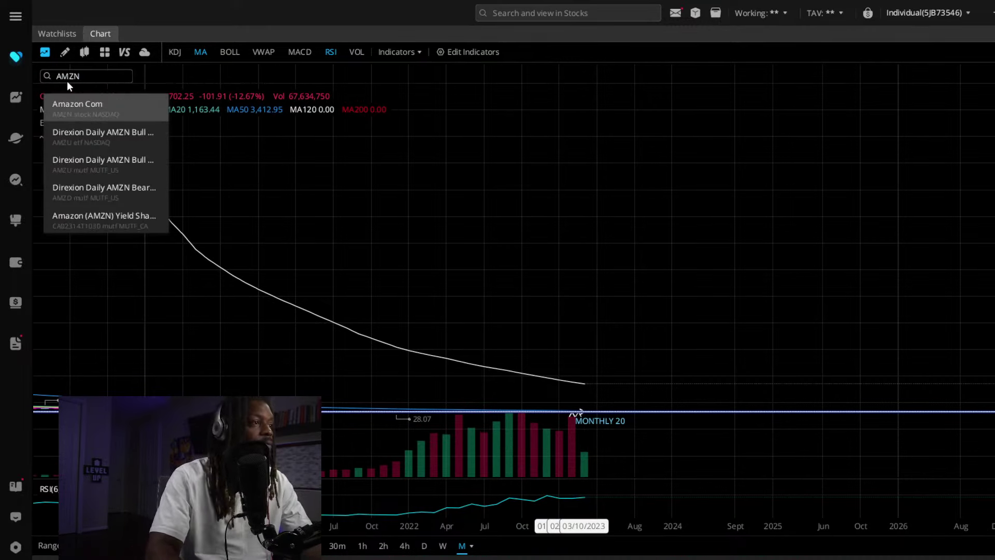
{"action": "key", "text": "Return"}
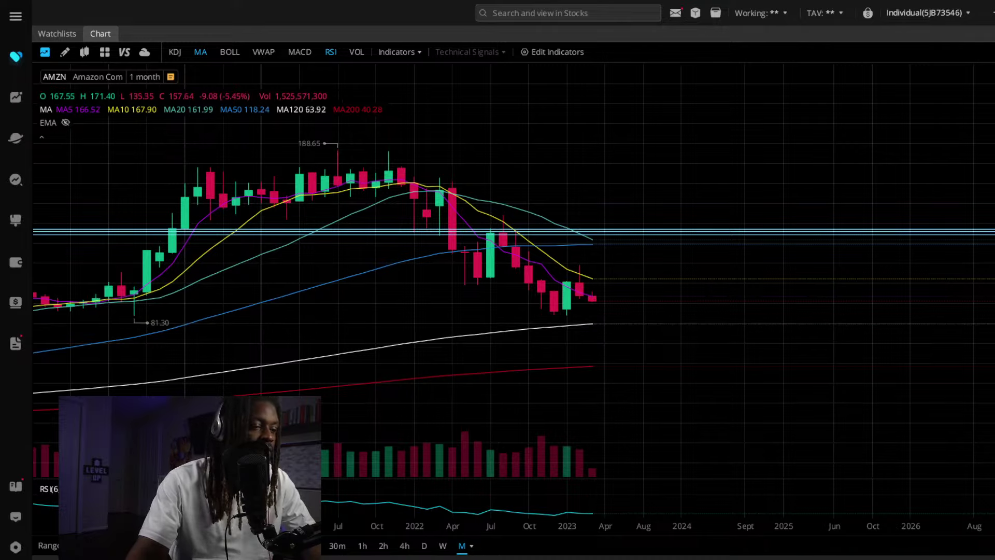
- Switch the Amazon chart to the daily timeframe and inspect the latest candles against the moving averages and earlier lows
{"action": "left_click", "coordinate": [425, 546]}
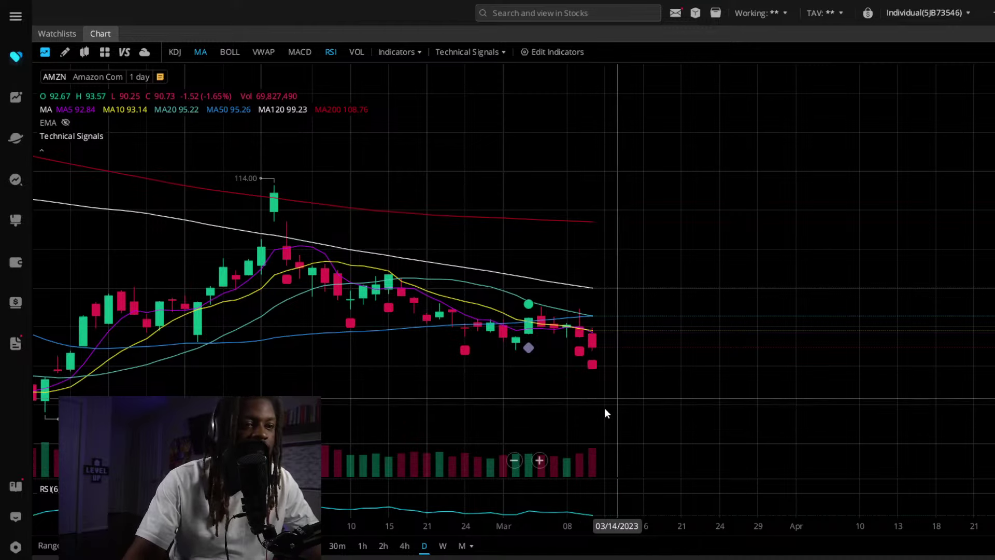
{"action": "scroll", "coordinate": [602, 402], "scroll_direction": "up", "scroll_amount": 3}
{"action": "scroll", "coordinate": [593, 388], "scroll_direction": "down", "scroll_amount": 4}
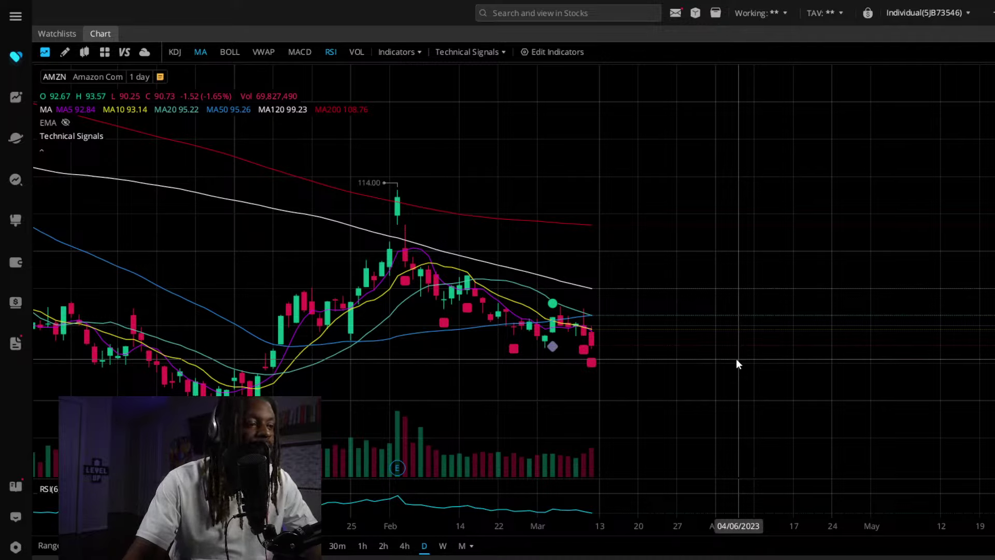
{"action": "scroll", "coordinate": [738, 363], "scroll_direction": "down", "scroll_amount": 4}
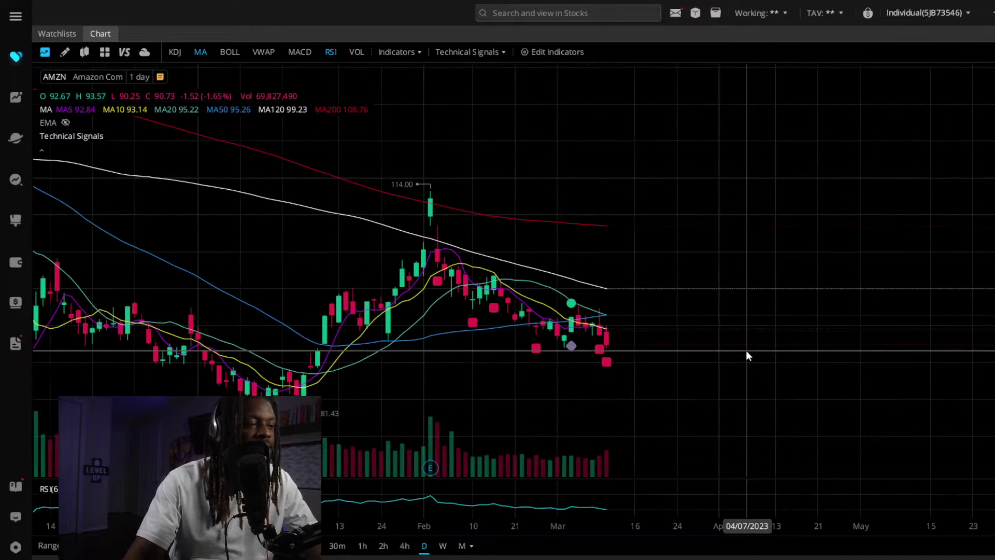
- Check Amazon's daily price action back to autumn 2022 and load Alphabet Inc (GOOGL) on the daily chart
{"action": "scroll", "coordinate": [747, 364], "scroll_direction": "down", "scroll_amount": 5}
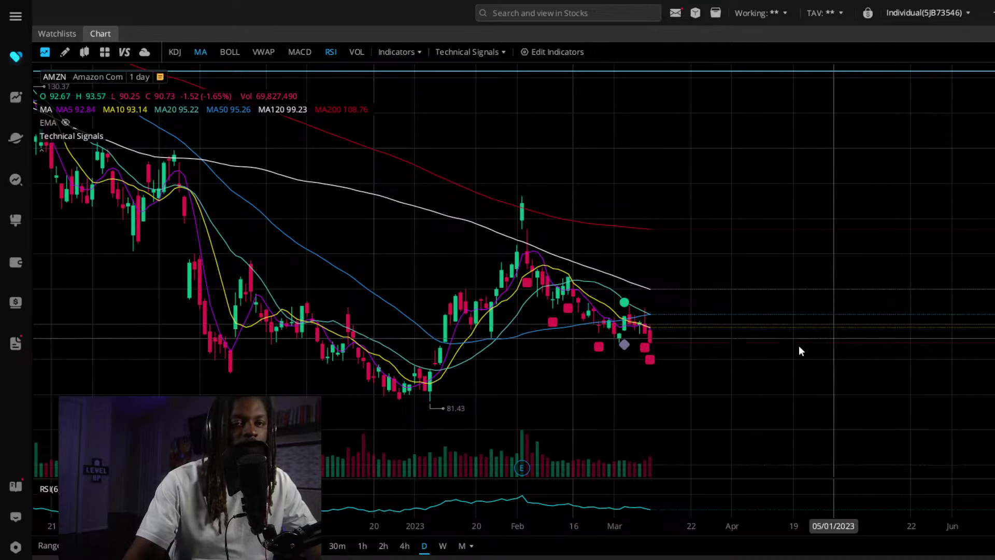
{"action": "scroll", "coordinate": [698, 366], "scroll_direction": "up", "scroll_amount": 1}
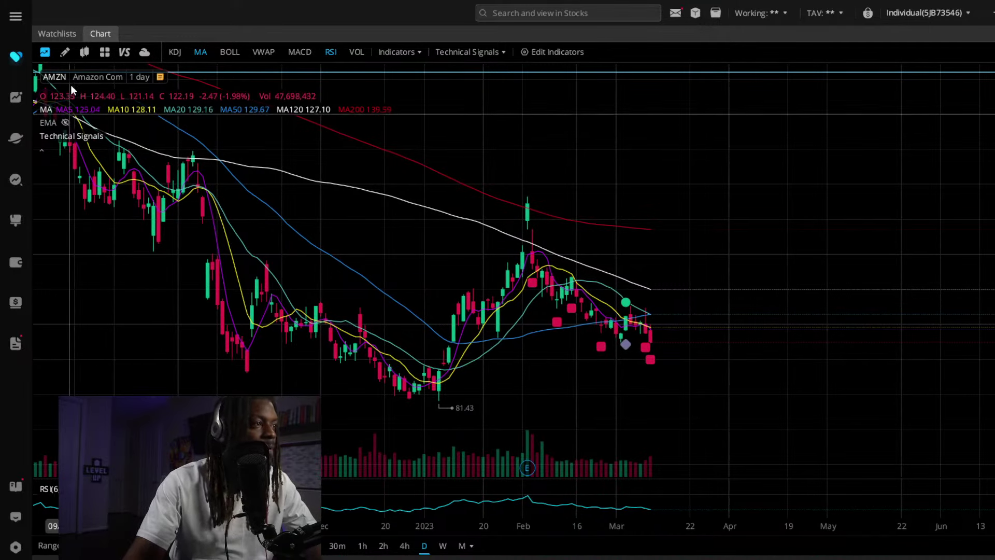
{"action": "left_click", "coordinate": [54, 72]}
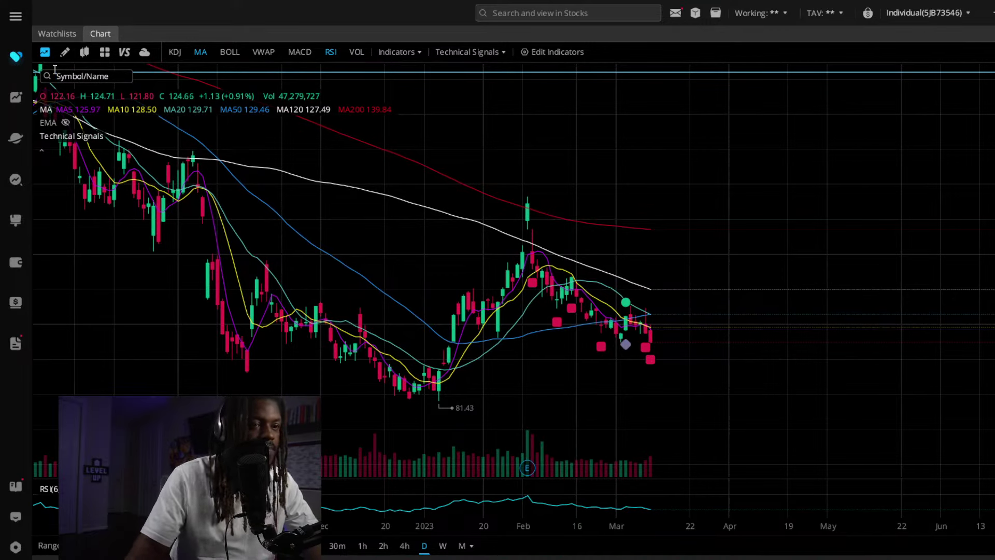
{"action": "type", "text": "GOO"}
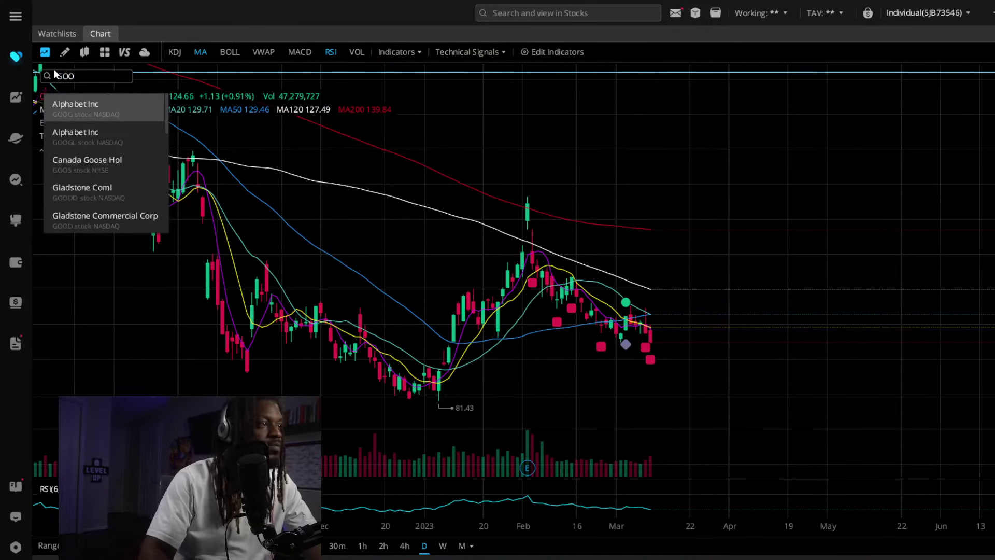
{"action": "left_click", "coordinate": [122, 131]}
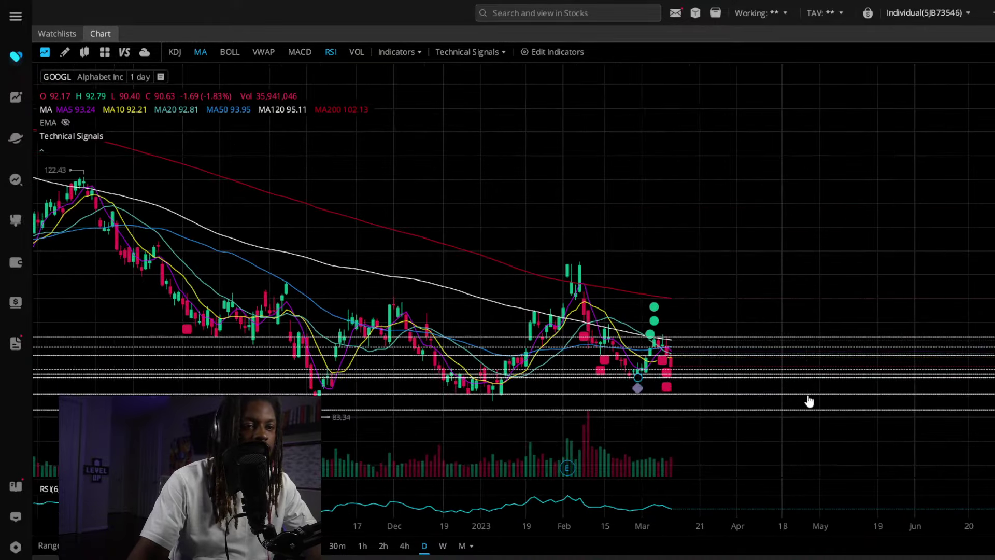
- Lower the horizontal support line beneath Alphabet's latest daily candles to sit slightly above the next line down
{"action": "scroll", "coordinate": [808, 402], "scroll_direction": "up", "scroll_amount": 10}
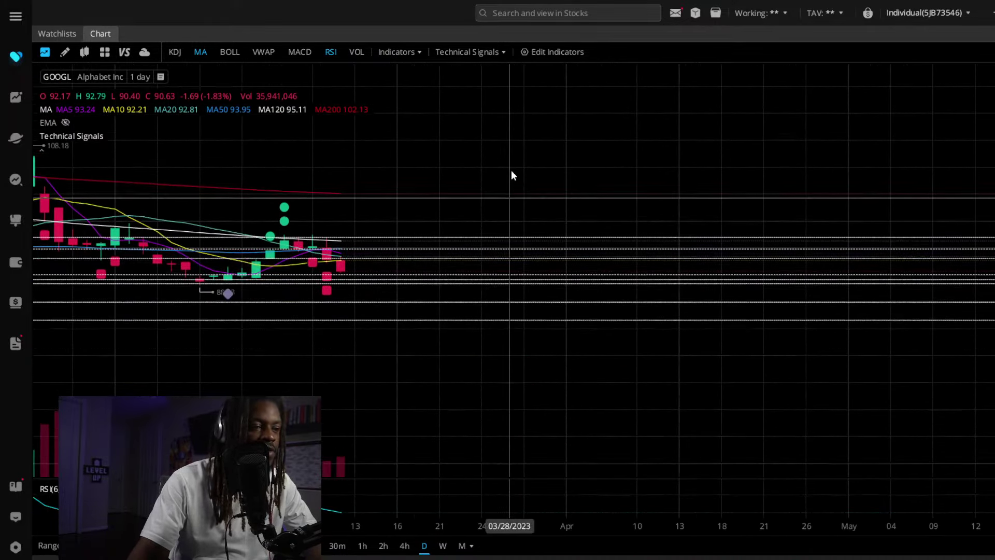
{"action": "left_click_drag", "start_coordinate": [462, 386], "coordinate": [549, 394]}
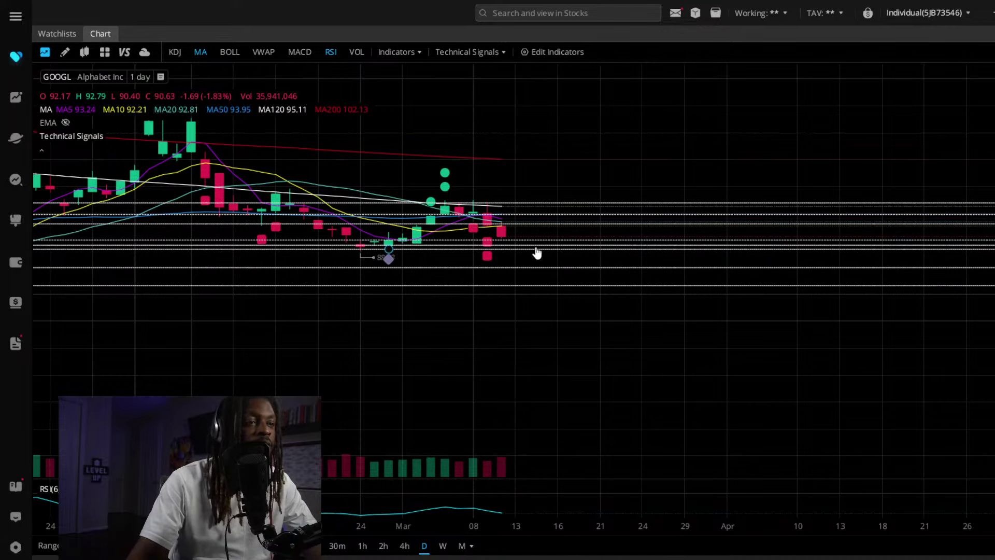
{"action": "left_click_drag", "start_coordinate": [540, 334], "coordinate": [784, 311]}
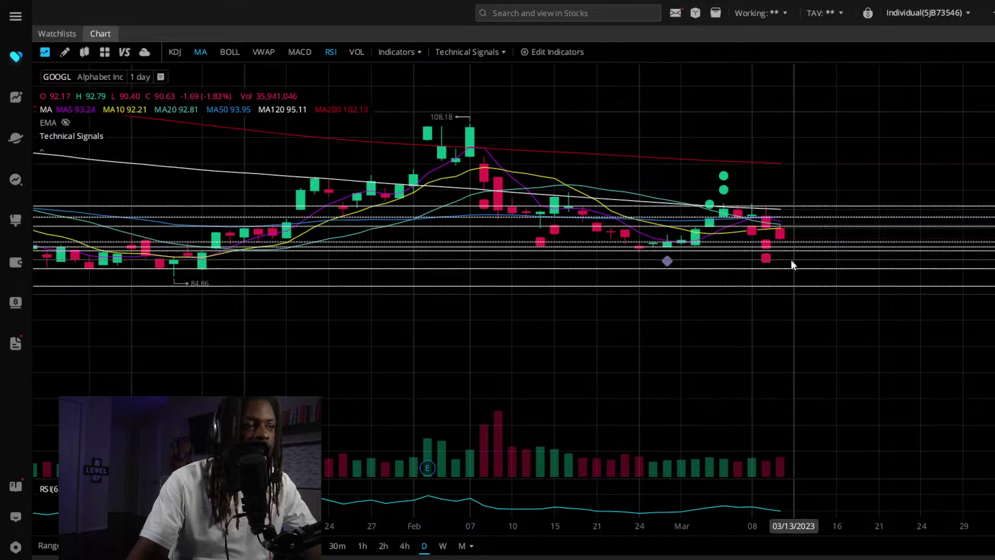
{"action": "mouse_move", "coordinate": [806, 257]}
{"action": "left_mouse_down"}
{"action": "mouse_move", "coordinate": [758, 267]}
{"action": "mouse_move", "coordinate": [811, 264]}
{"action": "left_mouse_up"}
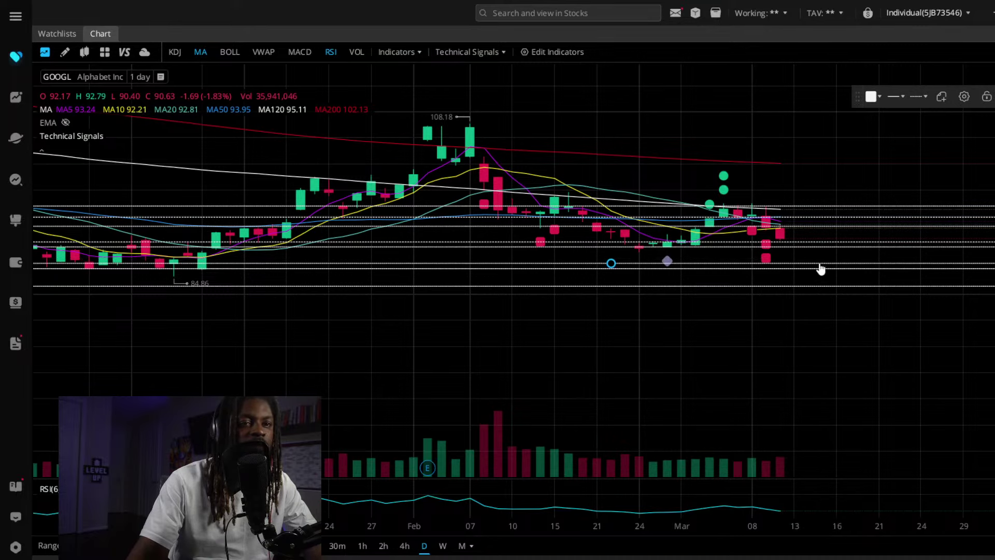
{"action": "left_click_drag", "start_coordinate": [821, 268], "coordinate": [821, 266]}
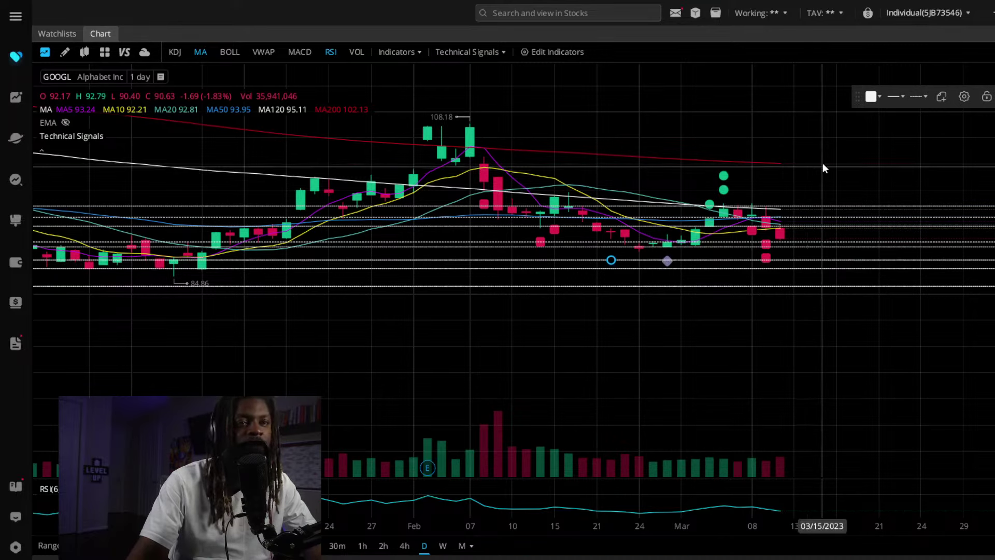
- Check Alphabet's recent candles against the horizontal levels and load Marathon Digital Holdings (MARA) on the daily chart
{"action": "scroll", "coordinate": [824, 167], "scroll_direction": "right", "scroll_amount": 3}
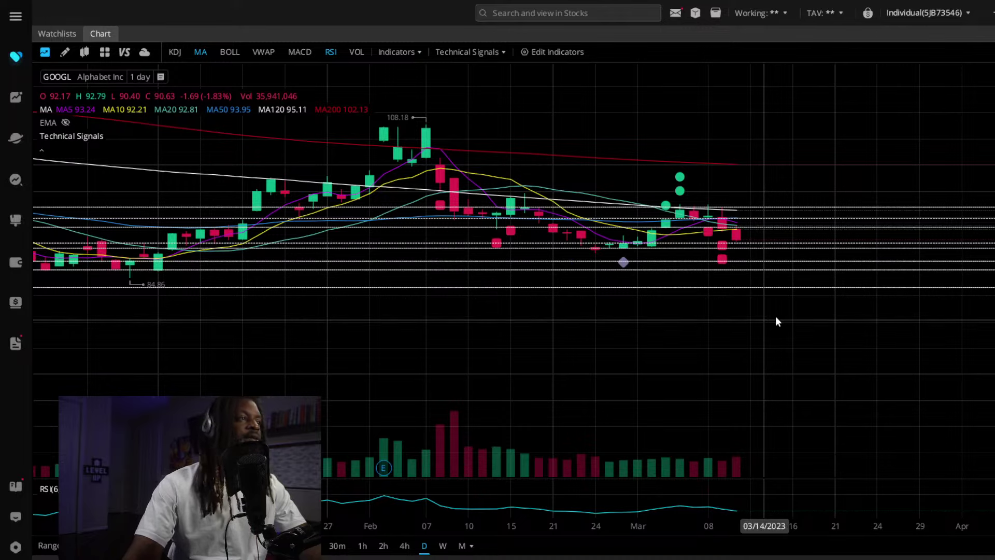
{"action": "scroll", "coordinate": [816, 307], "scroll_direction": "up", "scroll_amount": 3}
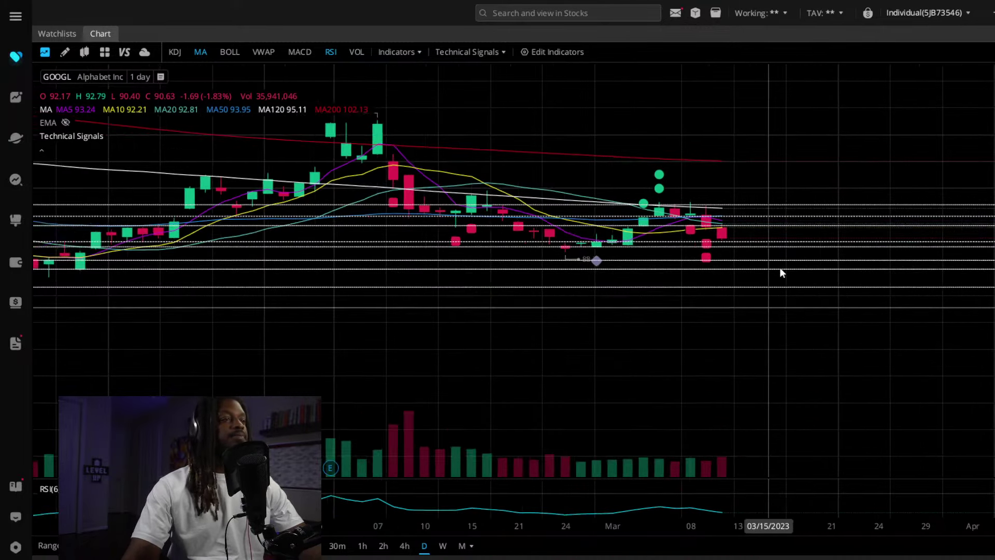
{"action": "scroll", "coordinate": [772, 295], "scroll_direction": "down", "scroll_amount": 3}
{"action": "left_click_drag", "start_coordinate": [275, 302], "coordinate": [373, 294]}
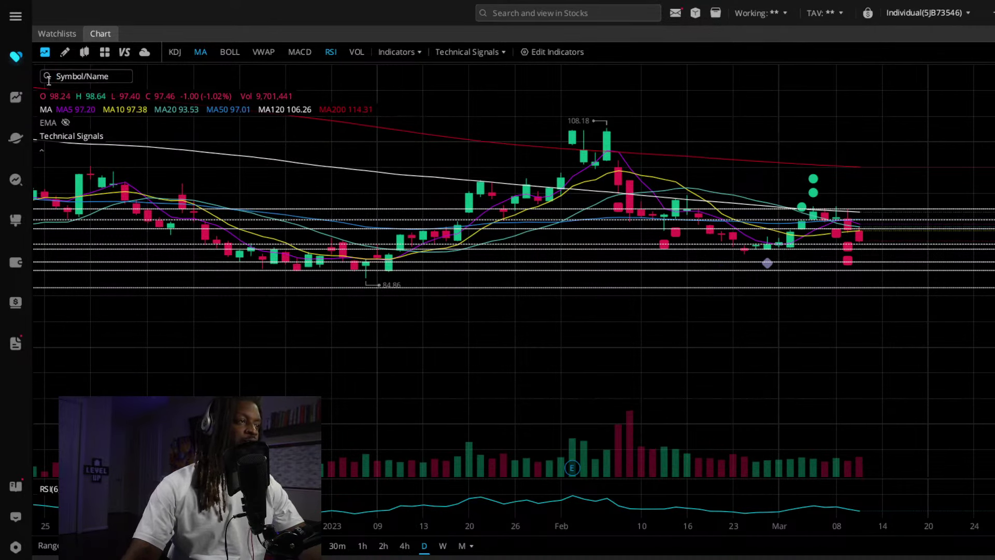
{"action": "type", "text": "MARA"}
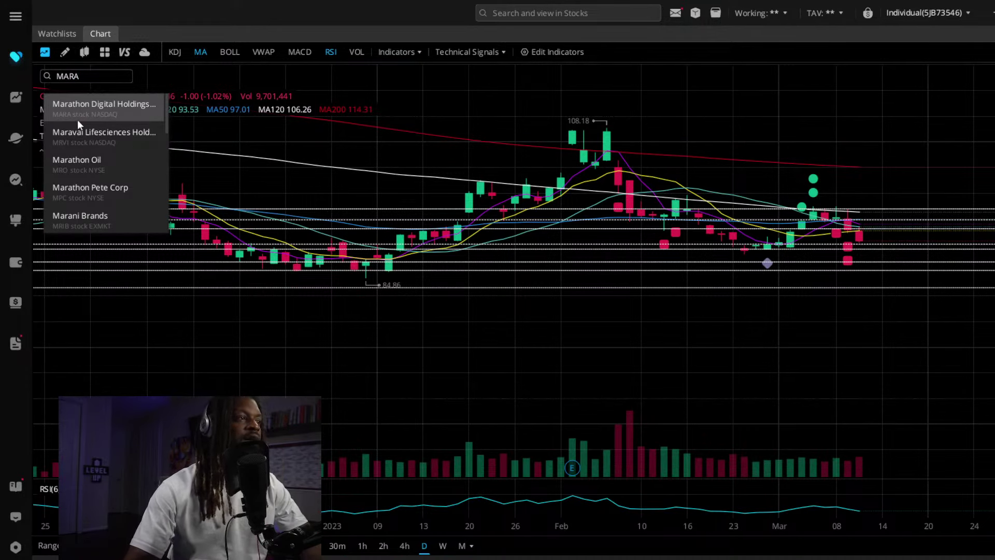
{"action": "left_click", "coordinate": [90, 104]}
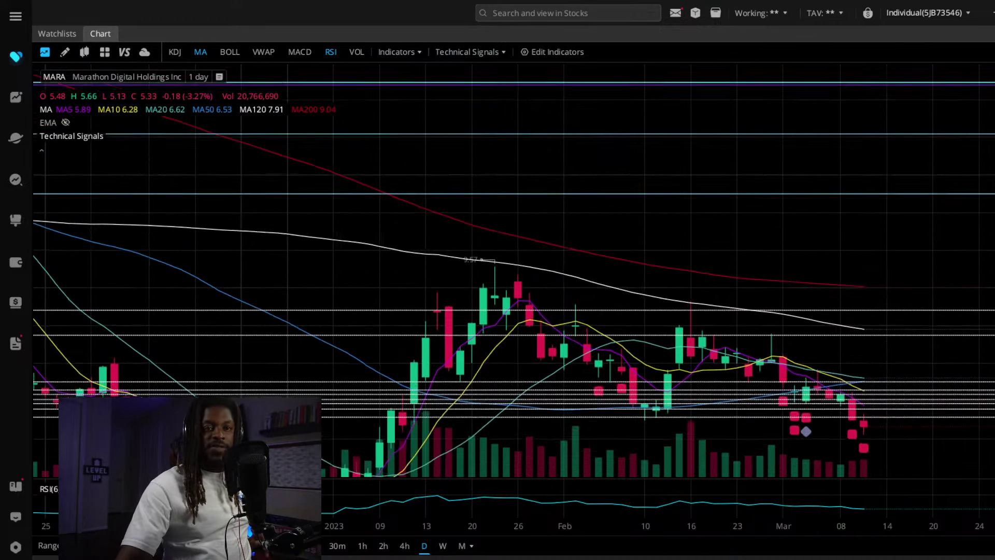
- Inspect MARA's latest daily candles against the cluster of horizontal levels and the low at the turn of the year
{"action": "left_click_drag", "start_coordinate": [908, 269], "coordinate": [917, 123]}
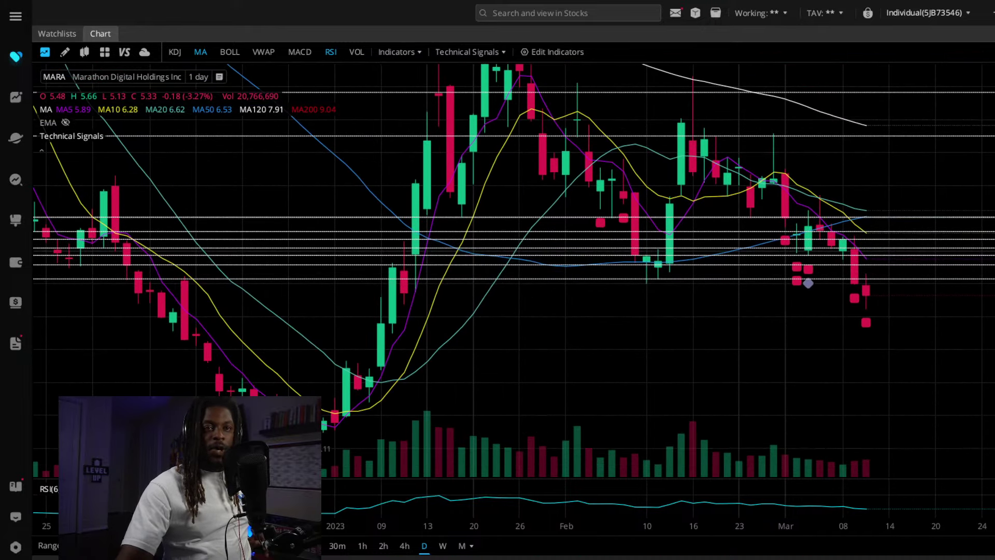
{"action": "left_click_drag", "start_coordinate": [885, 211], "coordinate": [886, 178]}
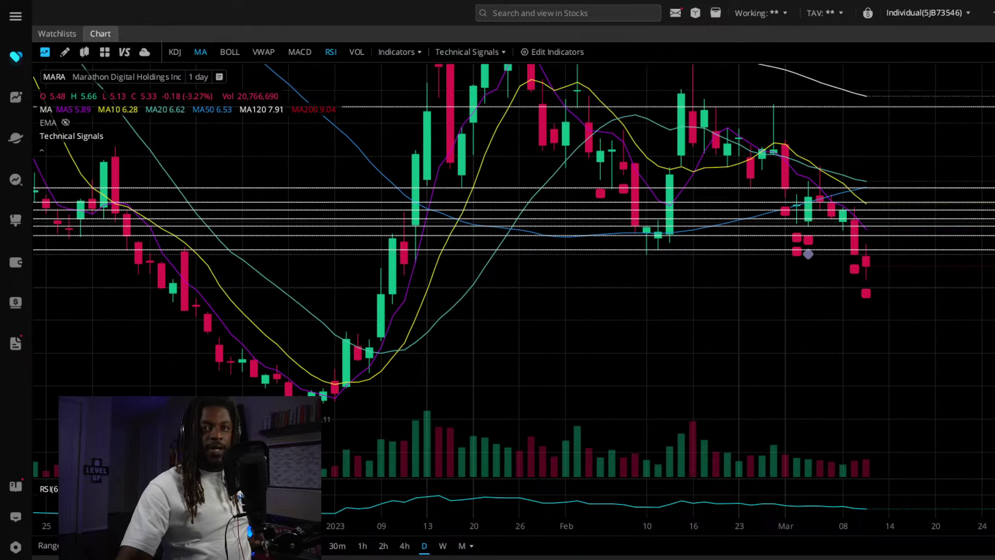
{"action": "left_click_drag", "start_coordinate": [943, 328], "coordinate": [957, 378]}
{"action": "scroll", "coordinate": [953, 363], "scroll_direction": "down", "scroll_amount": 2}
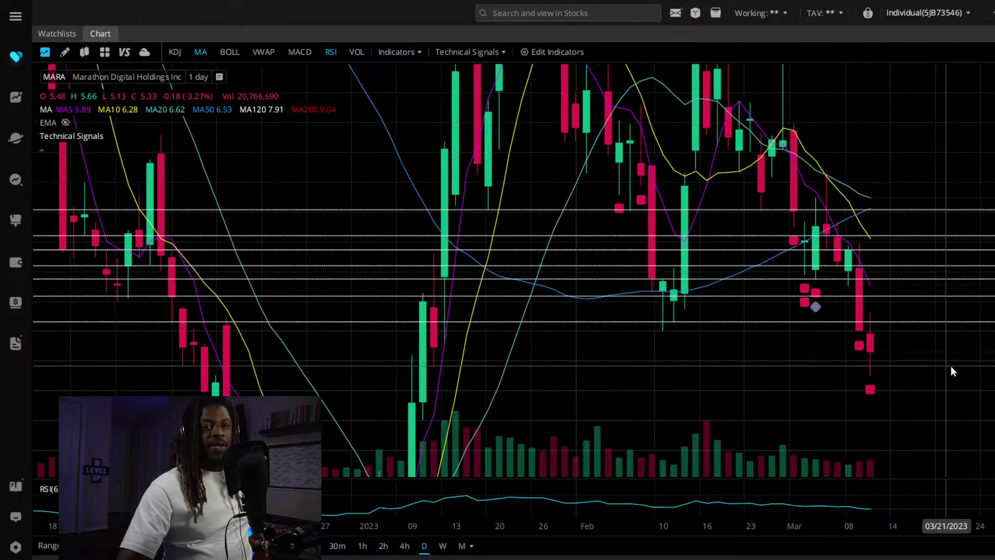
{"action": "scroll", "coordinate": [956, 311], "scroll_direction": "down", "scroll_amount": 1}
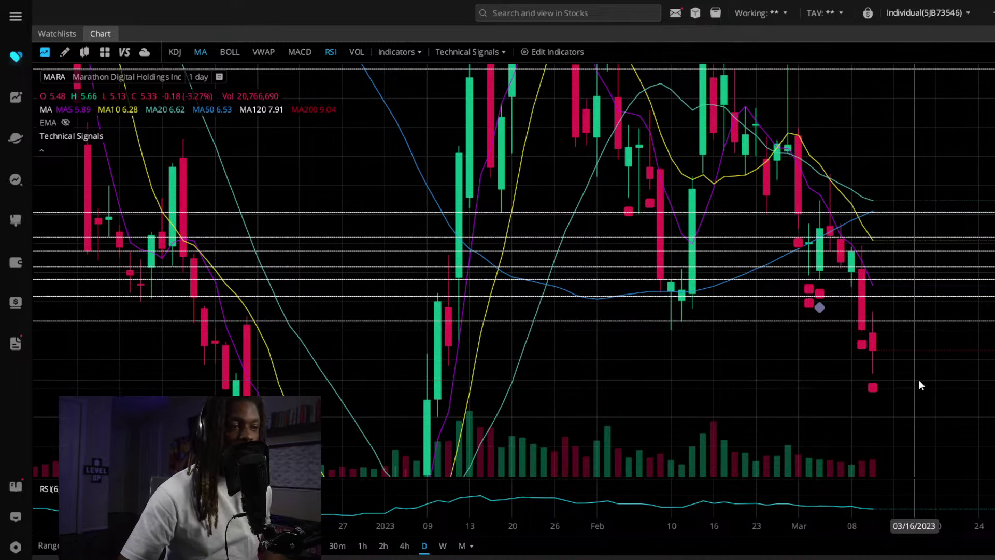
{"action": "scroll", "coordinate": [918, 385], "scroll_direction": "up", "scroll_amount": 2}
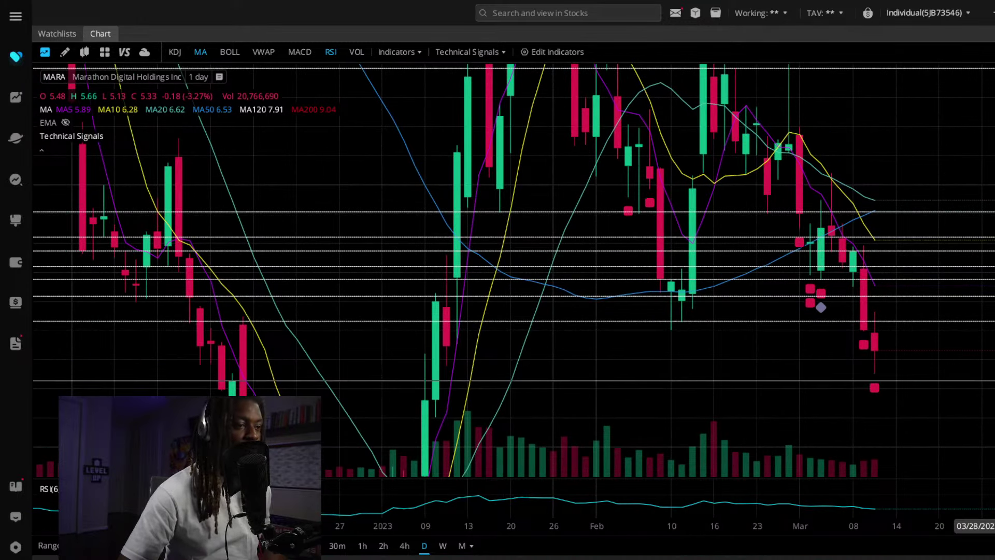
{"action": "scroll", "coordinate": [976, 381], "scroll_direction": "down", "scroll_amount": 4}
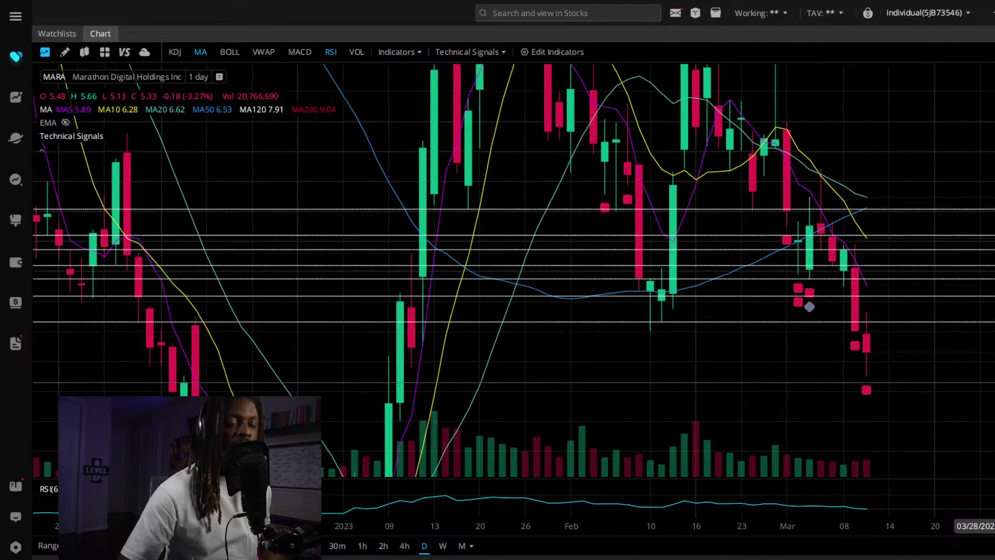
{"action": "scroll", "coordinate": [954, 361], "scroll_direction": "down", "scroll_amount": 3}
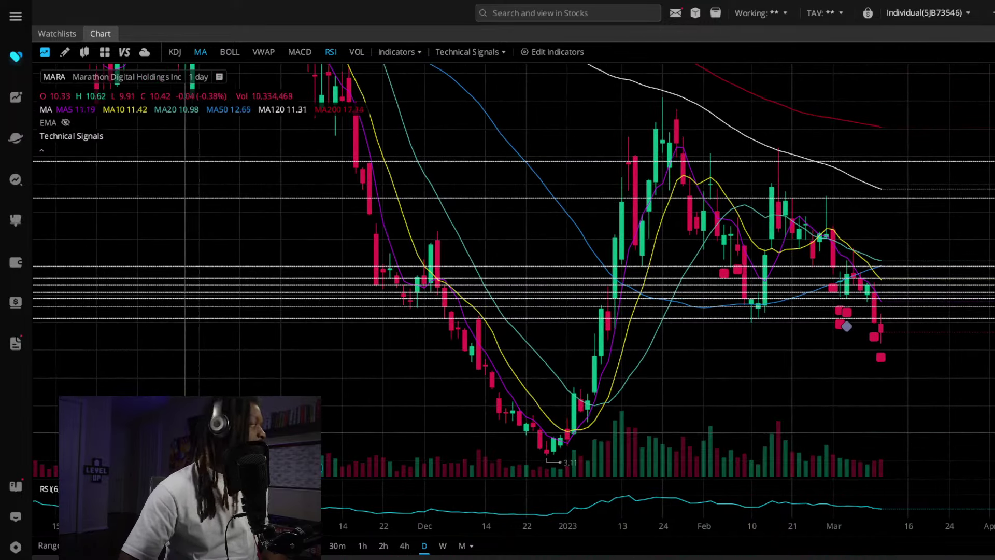
- Load Apple Inc (AAPL) as the chart symbol
{"action": "left_click", "coordinate": [56, 76]}
{"action": "type", "text": "AAPL"}
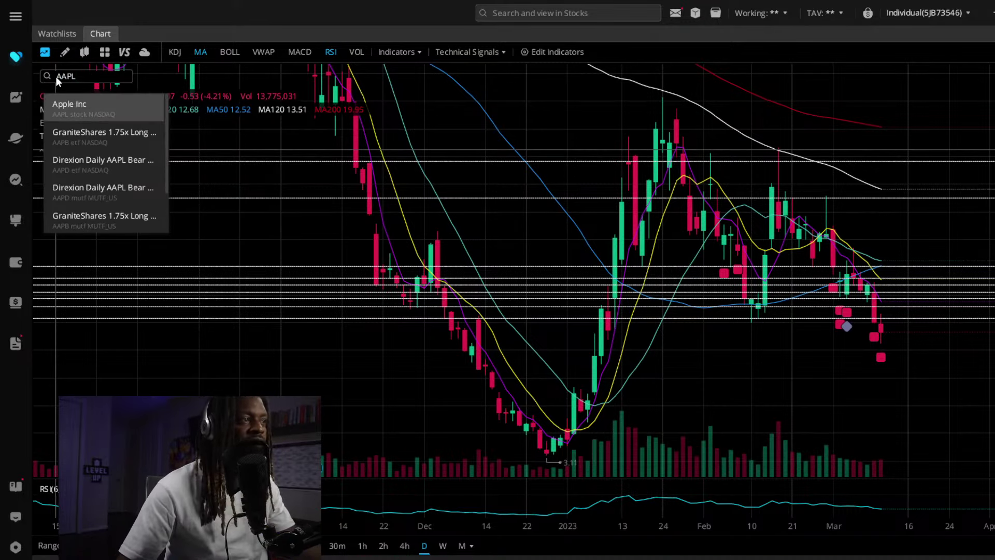
{"action": "left_click", "coordinate": [77, 106]}
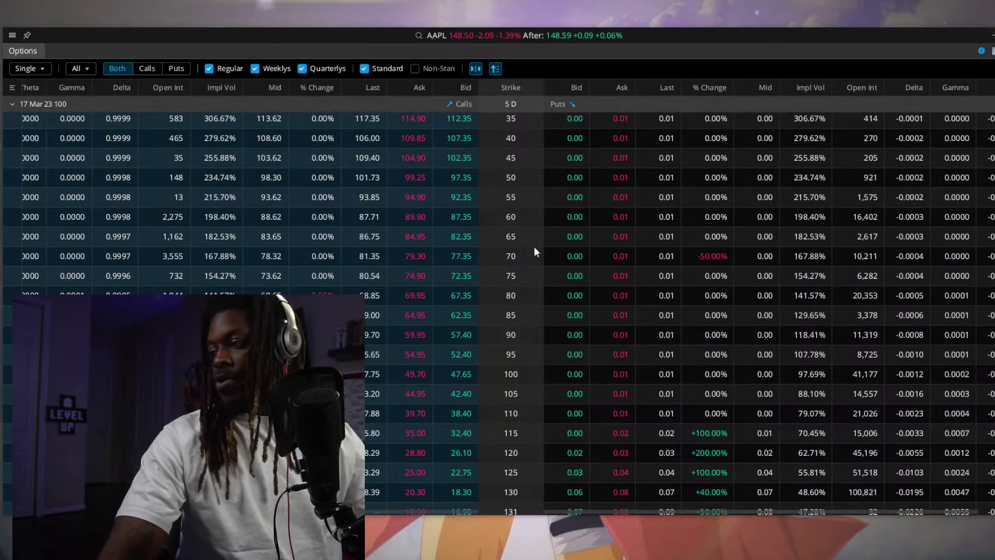
- Browse Apple's 17 Mar 23 options chain to the strikes around the current share price and examine the put premiums
{"action": "scroll", "coordinate": [709, 277], "scroll_direction": "up", "scroll_amount": 1}
{"action": "scroll", "coordinate": [709, 274], "scroll_direction": "down", "scroll_amount": 10}
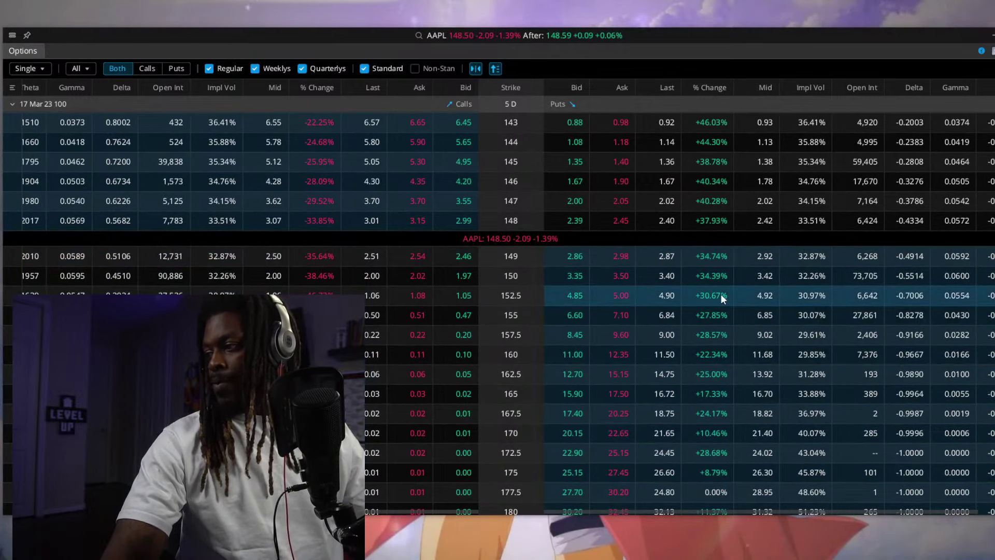
{"action": "scroll", "coordinate": [721, 294], "scroll_direction": "up", "scroll_amount": 2}
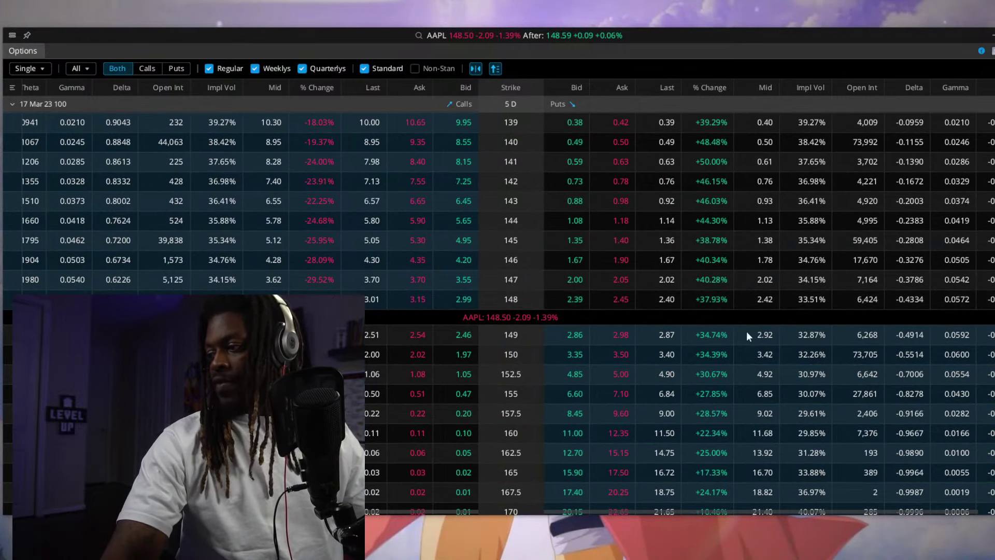
{"action": "scroll", "coordinate": [780, 365], "scroll_direction": "up", "scroll_amount": 2}
{"action": "scroll", "coordinate": [765, 365], "scroll_direction": "down", "scroll_amount": 2}
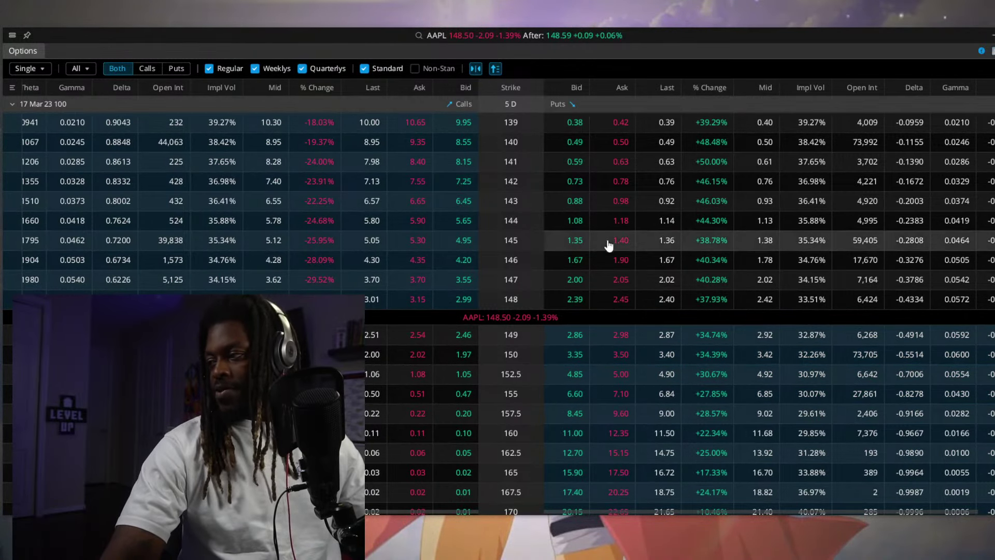
- Select the AAPL $144 17 Mar 23 put in the options chain and bring up the contract's chart
{"action": "left_click", "coordinate": [672, 220]}
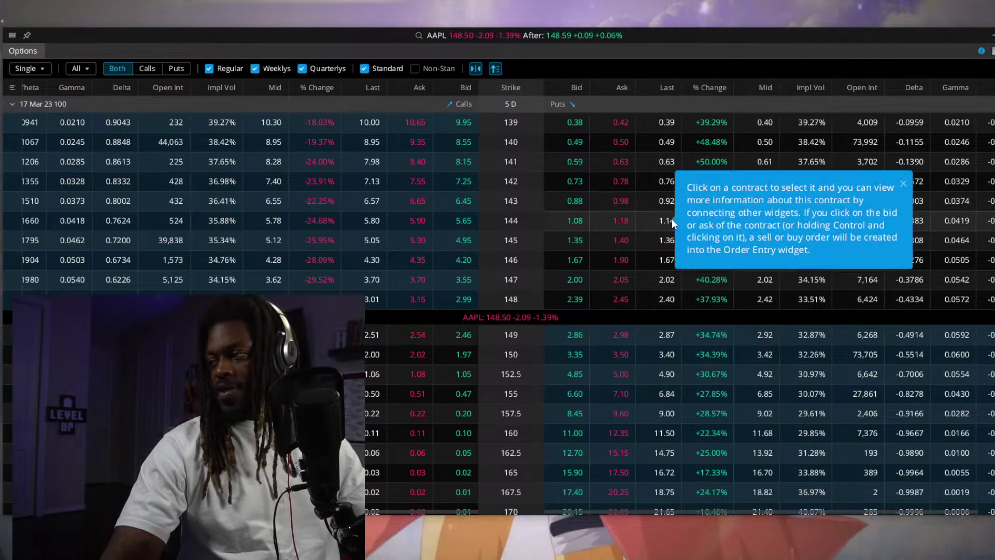
{"action": "right_click", "coordinate": [660, 217]}
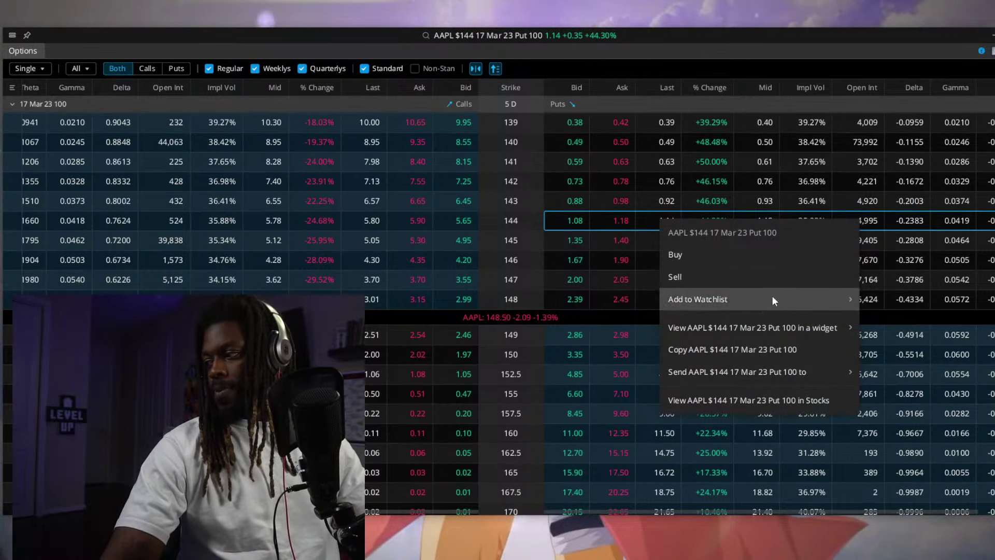
{"action": "mouse_move", "coordinate": [771, 374]}
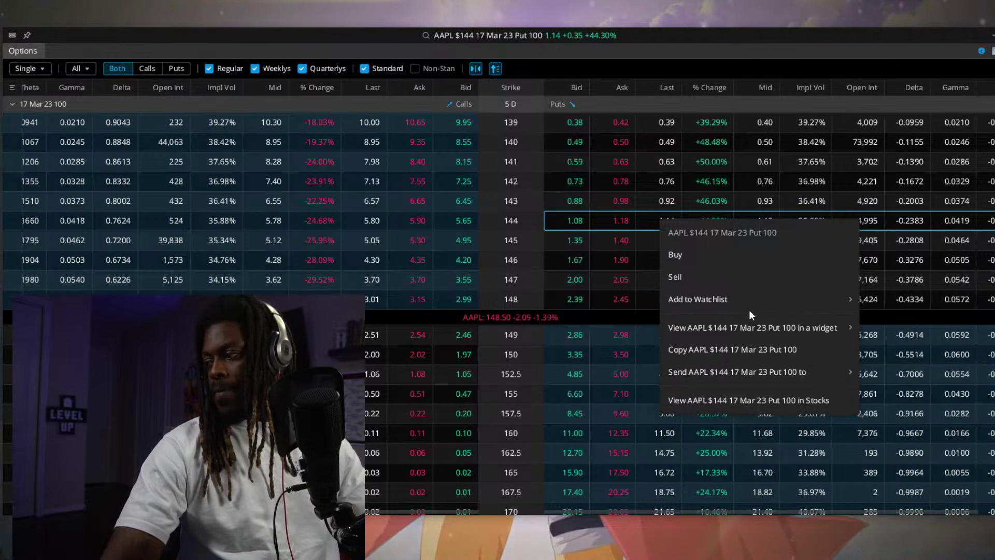
{"action": "left_click", "coordinate": [594, 223]}
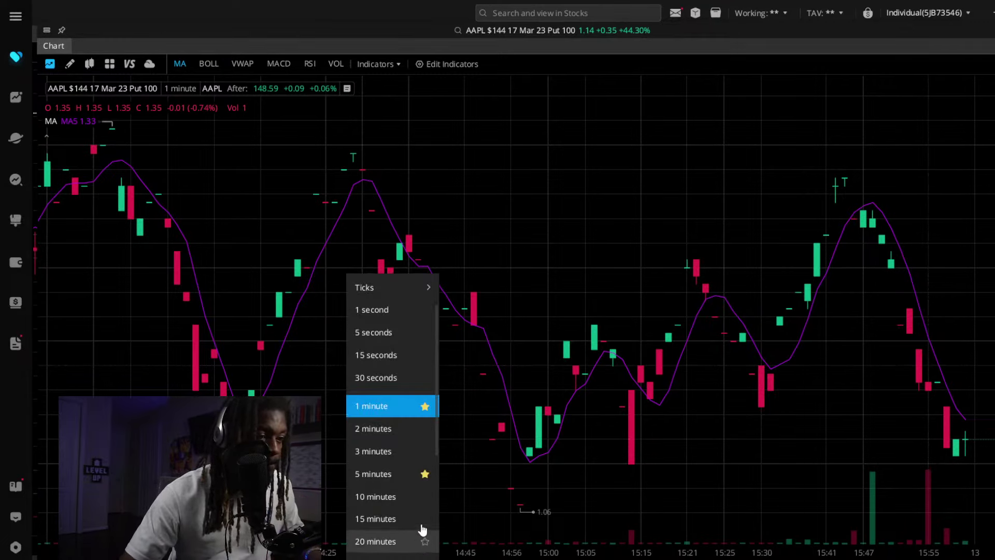
- Set the AAPL $144 put chart to the 15-minute timeframe and inspect the latest candles with space ahead of them
{"action": "left_click", "coordinate": [425, 518]}
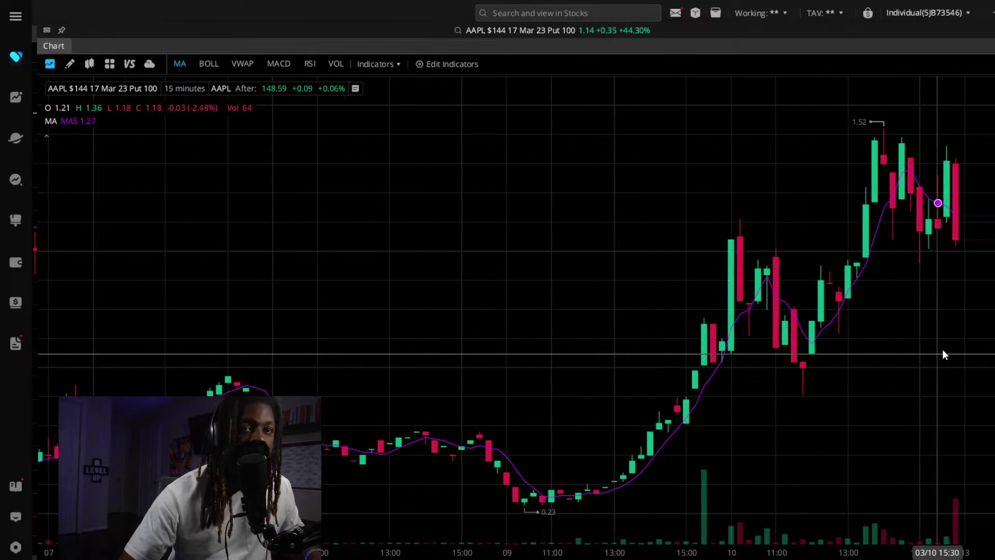
{"action": "left_click_drag", "start_coordinate": [942, 351], "coordinate": [719, 368]}
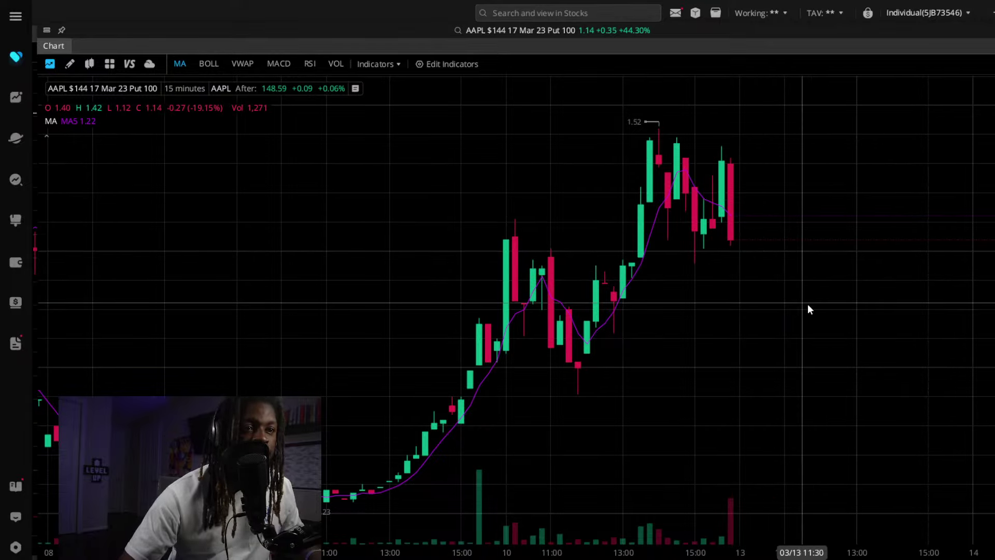
{"action": "left_click_drag", "start_coordinate": [847, 328], "coordinate": [745, 346]}
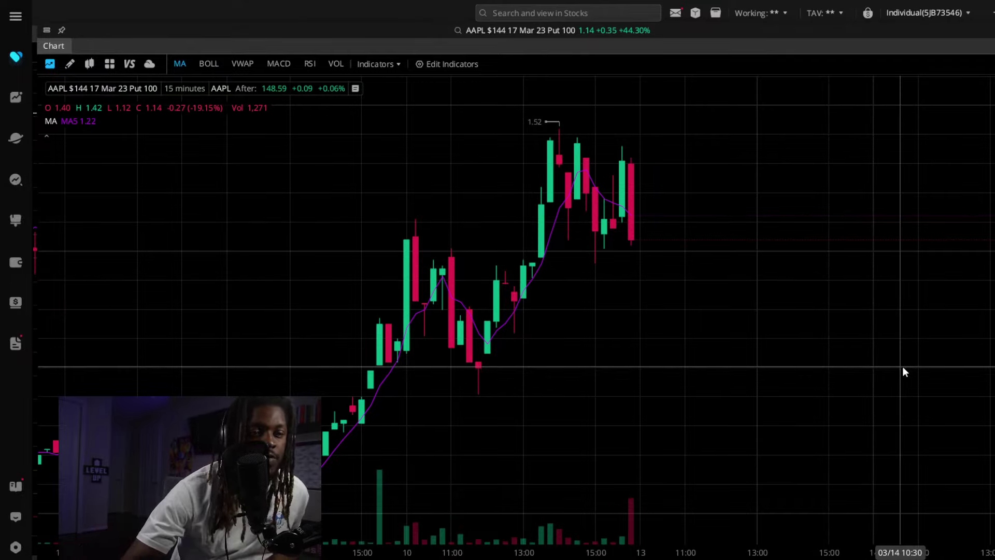
{"action": "left_click_drag", "start_coordinate": [902, 365], "coordinate": [830, 371]}
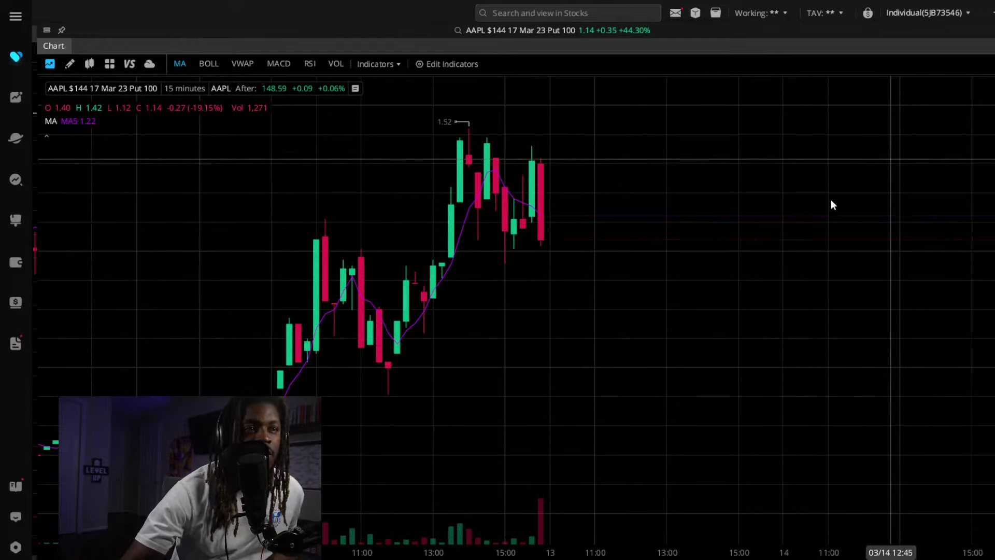
- Examine the AAPL $144 put's 15-minute price history back to early March and the empty space through the 17 March expiry
{"action": "scroll", "coordinate": [667, 413], "scroll_direction": "down", "scroll_amount": 5}
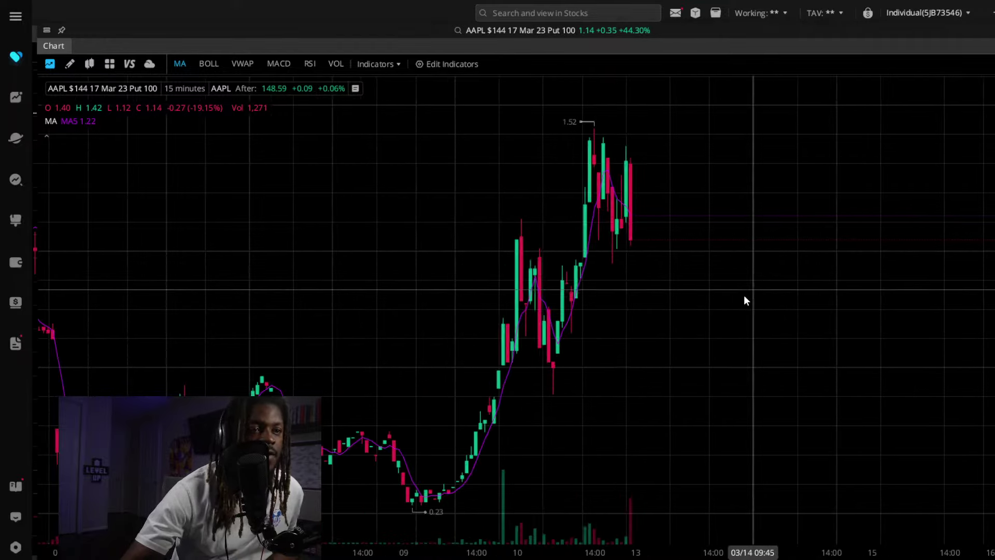
{"action": "left_click_drag", "start_coordinate": [474, 284], "coordinate": [694, 254]}
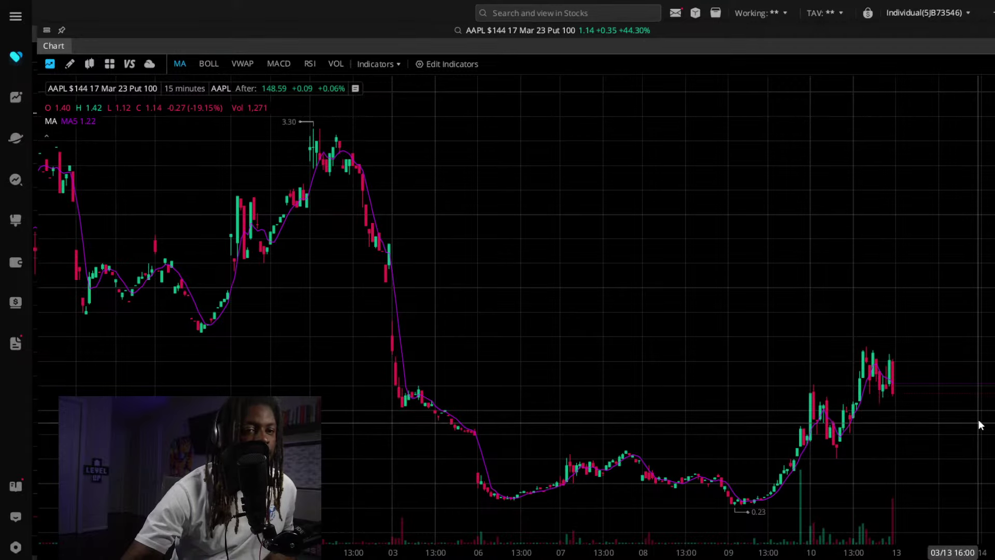
{"action": "left_click_drag", "start_coordinate": [978, 420], "coordinate": [810, 418]}
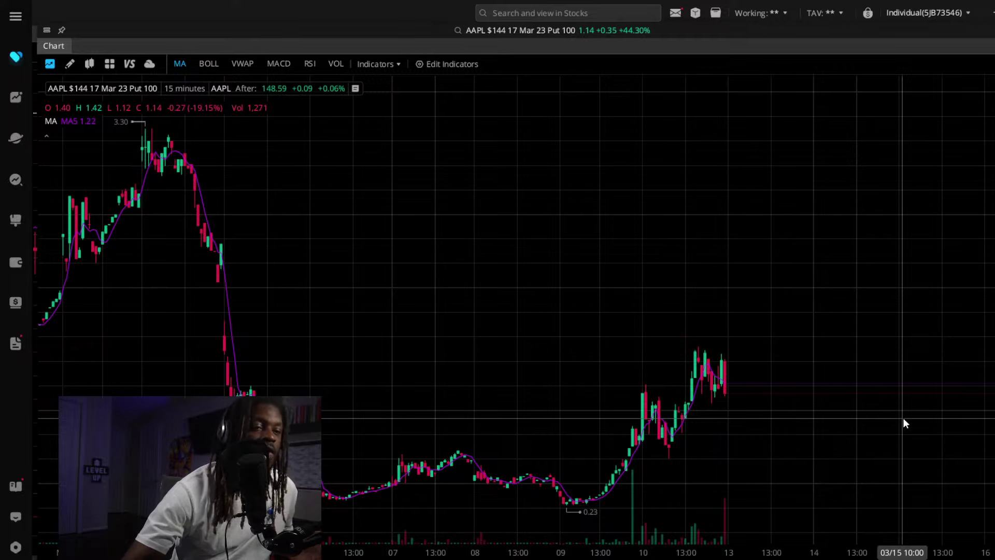
{"action": "left_click_drag", "start_coordinate": [905, 446], "coordinate": [885, 428]}
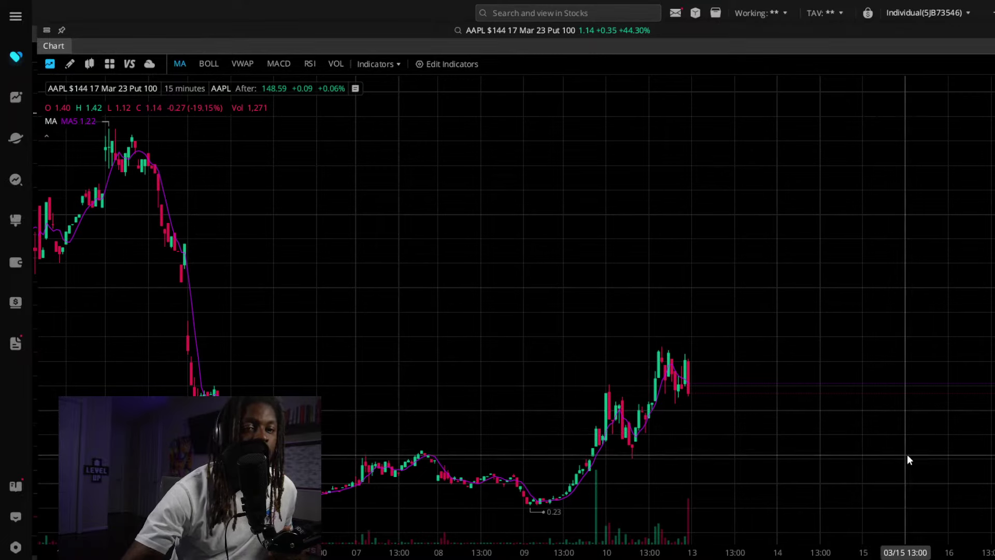
{"action": "left_click_drag", "start_coordinate": [909, 458], "coordinate": [806, 464]}
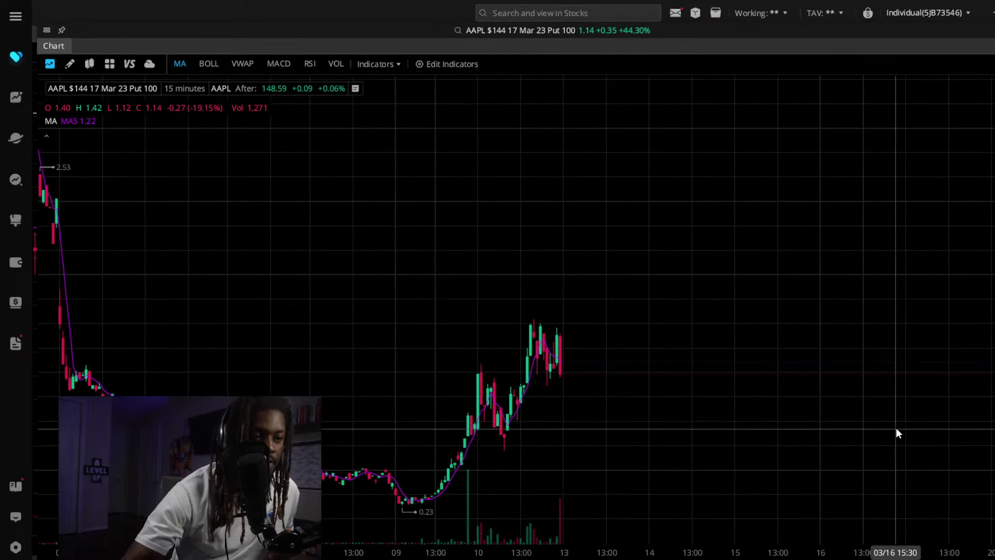
{"action": "scroll", "coordinate": [891, 426], "scroll_direction": "up", "scroll_amount": 3}
{"action": "scroll", "coordinate": [885, 424], "scroll_direction": "up", "scroll_amount": 2}
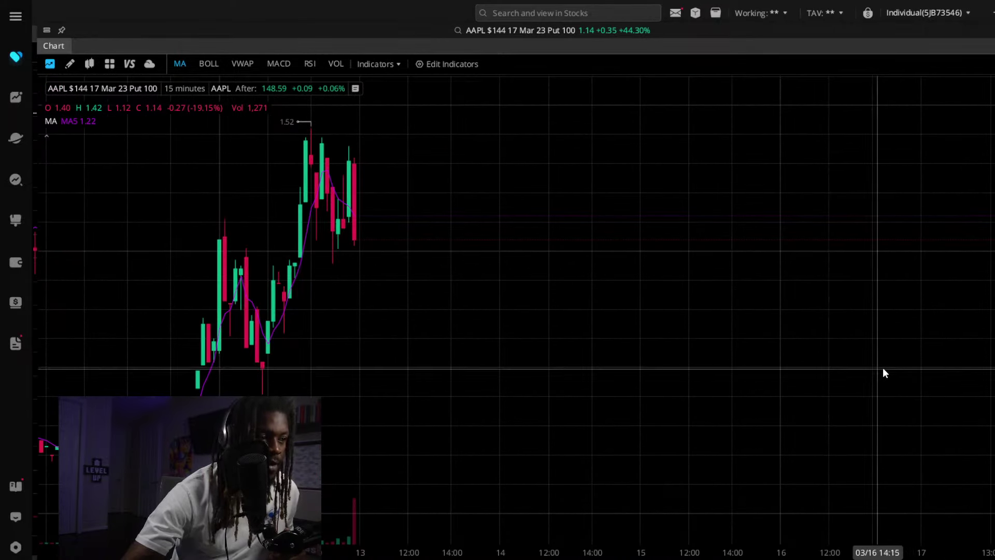
{"action": "scroll", "coordinate": [882, 368], "scroll_direction": "up", "scroll_amount": 2}
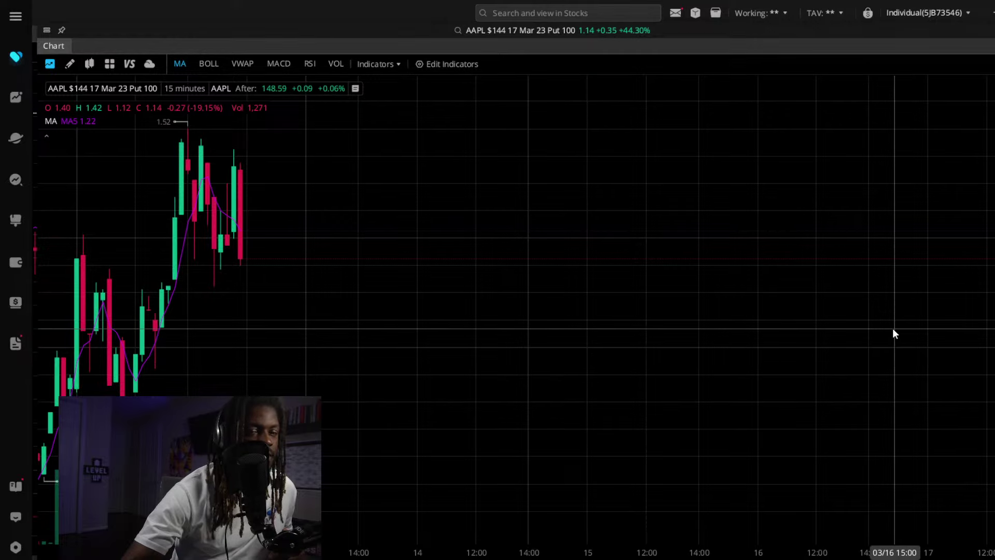
{"action": "scroll", "coordinate": [890, 328], "scroll_direction": "up", "scroll_amount": 3}
{"action": "scroll", "coordinate": [711, 347], "scroll_direction": "up", "scroll_amount": 10}
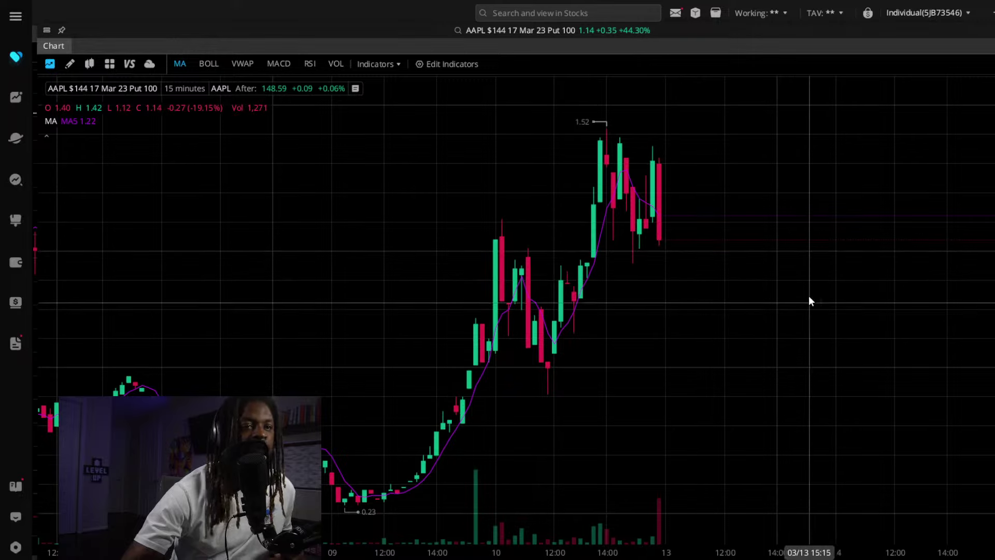
{"action": "scroll", "coordinate": [876, 285], "scroll_direction": "down", "scroll_amount": 5}
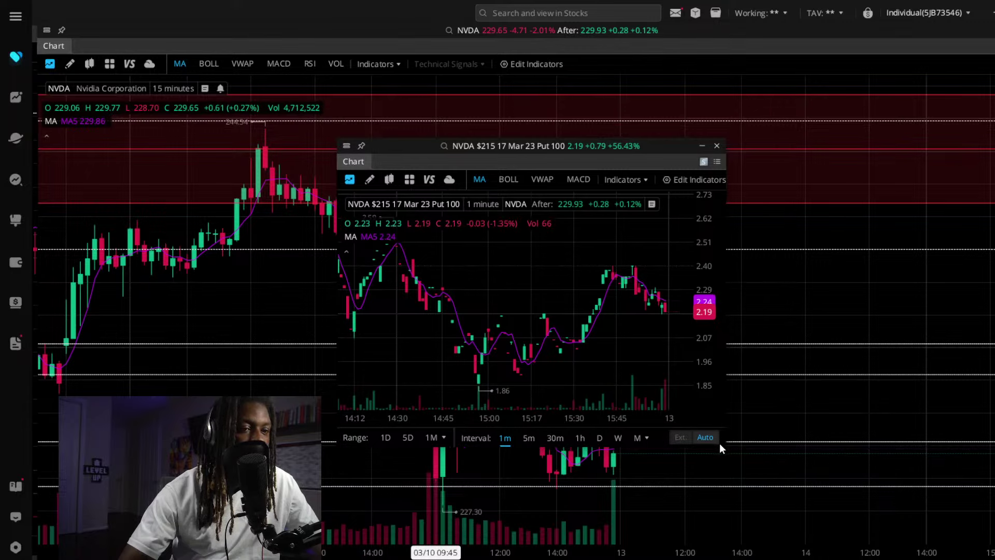
- Enlarge the NVDA $215 17 Mar 23 put chart window to cover most of the screen
{"action": "left_click_drag", "start_coordinate": [722, 443], "coordinate": [982, 434]}
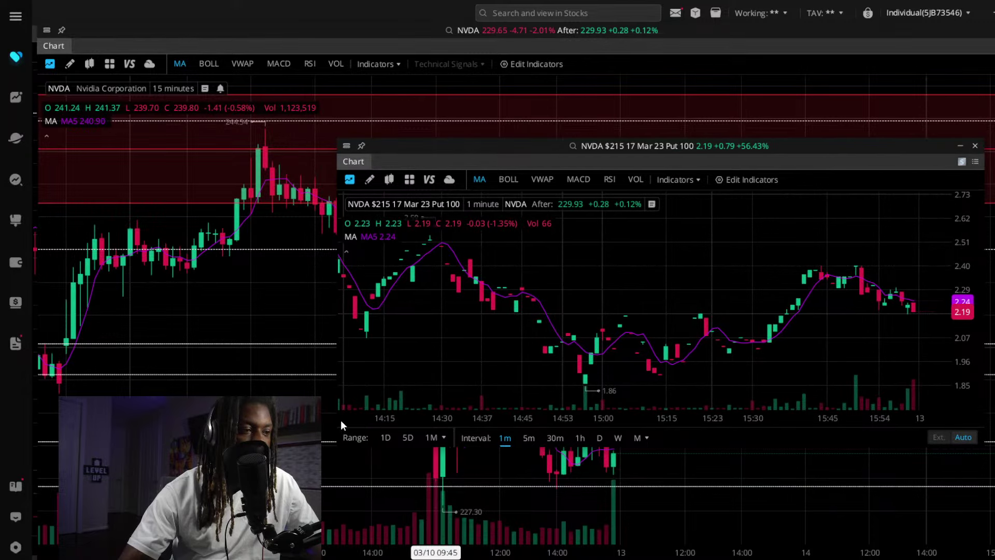
{"action": "left_click_drag", "start_coordinate": [338, 420], "coordinate": [46, 396]}
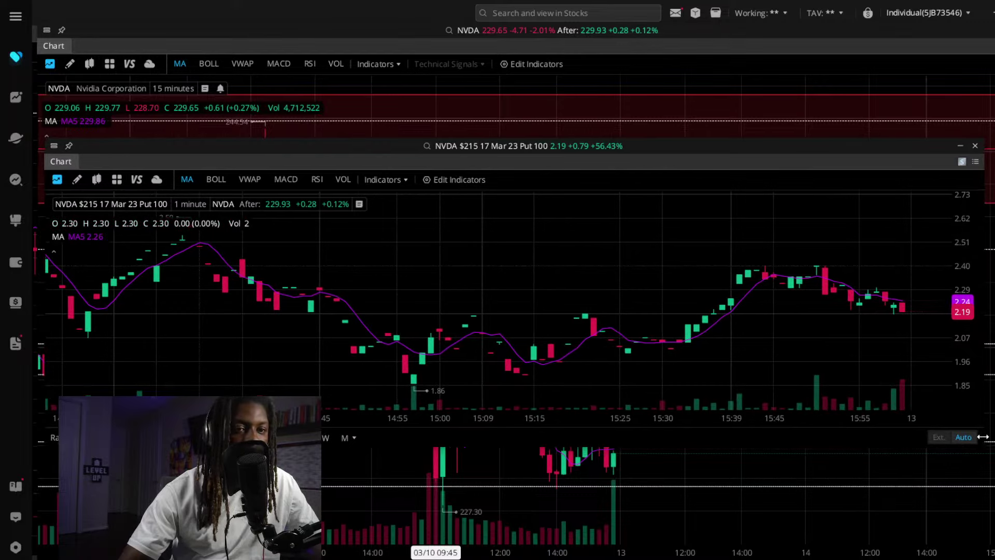
{"action": "left_click_drag", "start_coordinate": [982, 444], "coordinate": [994, 557]}
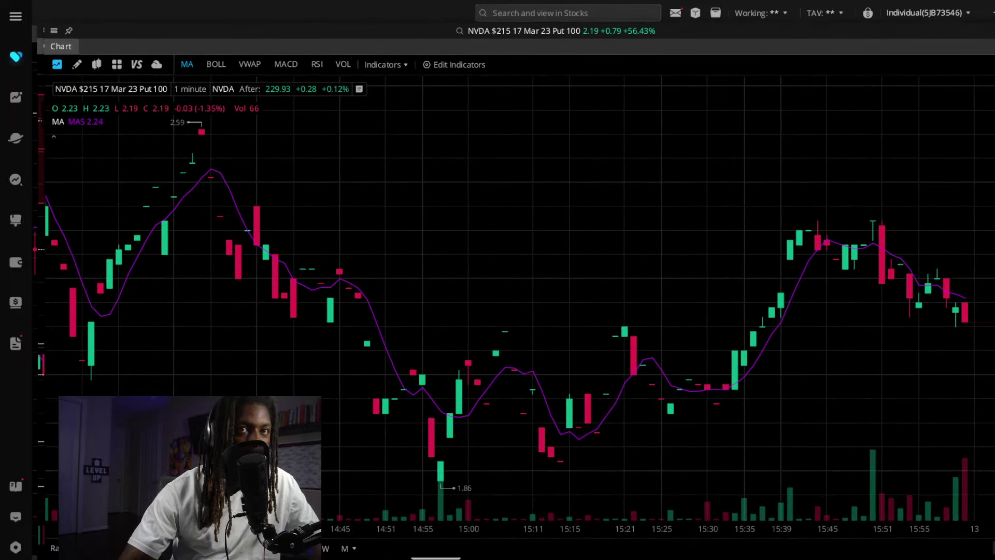
- Move the main window with the Apple chart out of the way and fit the NVDA $215 put chart window to the full screen height
{"action": "left_click", "coordinate": [210, 19]}
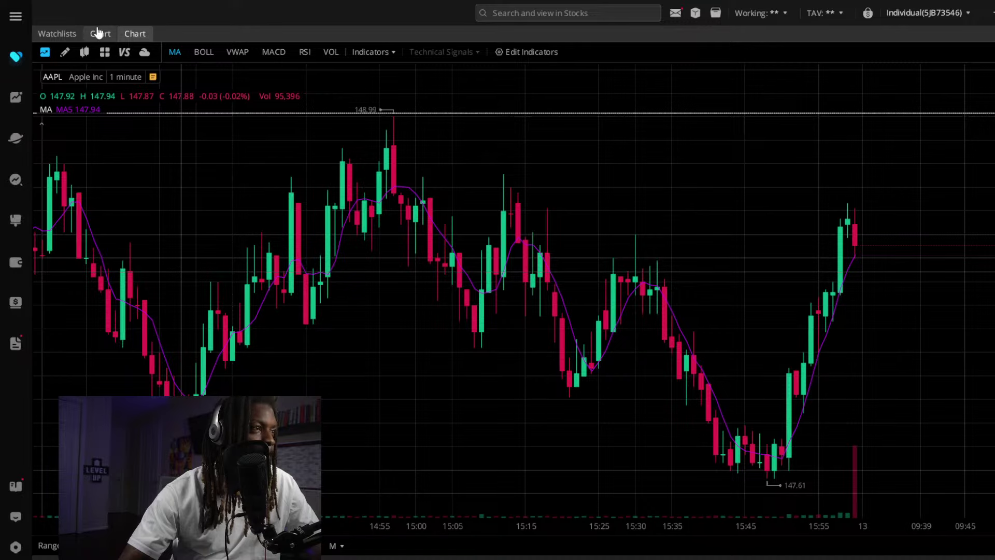
{"action": "left_click_drag", "start_coordinate": [98, 32], "coordinate": [210, 114]}
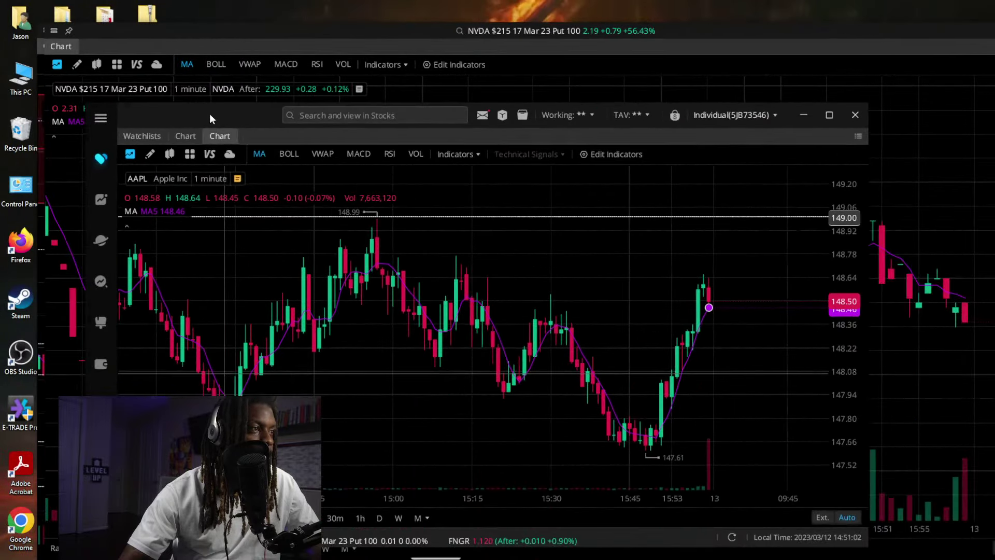
{"action": "left_click", "coordinate": [178, 32]}
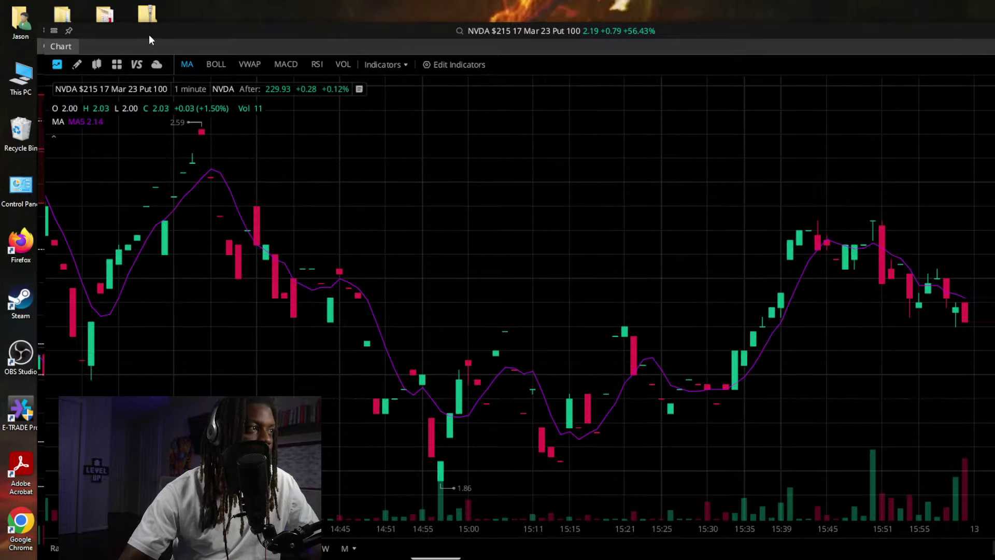
{"action": "left_click_drag", "start_coordinate": [175, 38], "coordinate": [161, 32]}
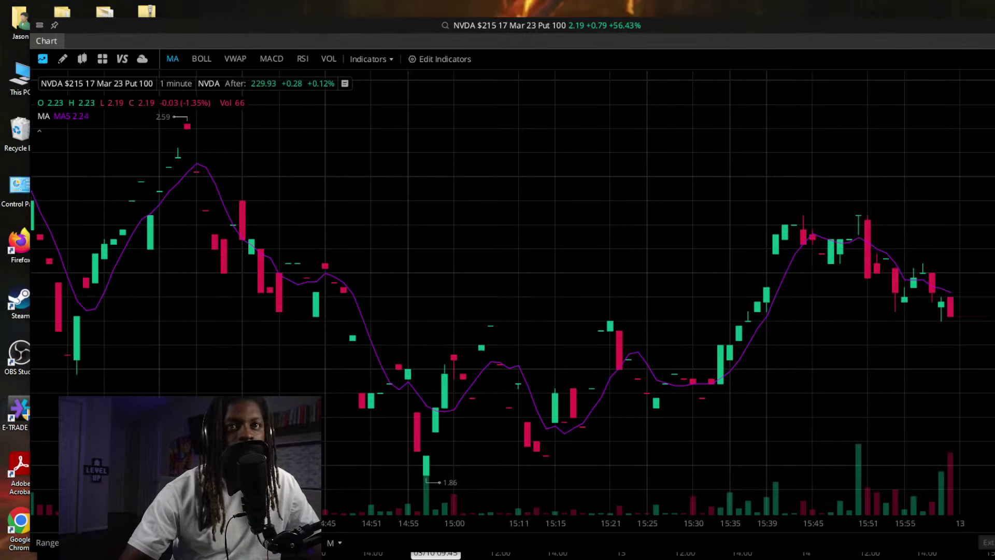
{"action": "key", "text": "super+Up"}
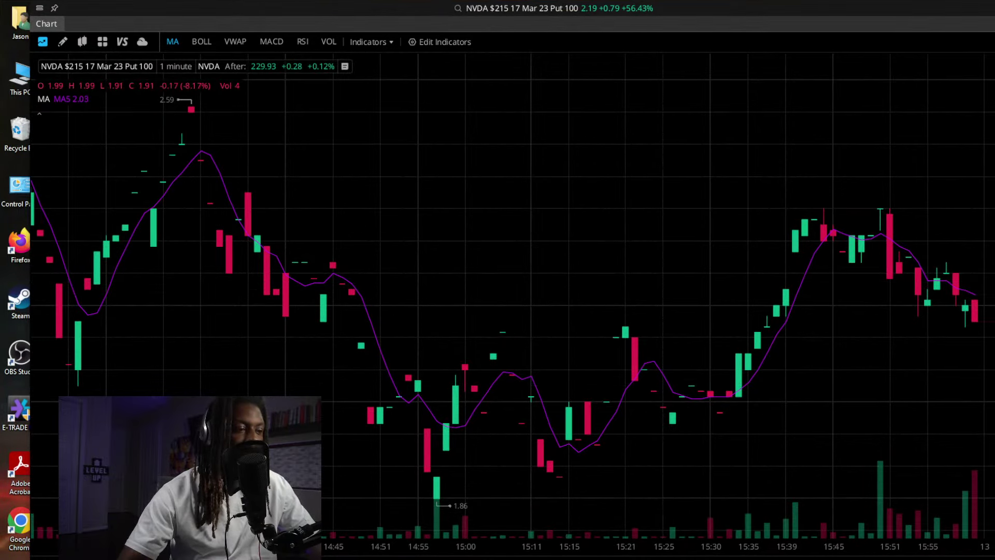
- Set the NVDA $215 put chart to the 1-hour timeframe and frame the candles from 9 and 10 March
{"action": "key", "text": "h"}
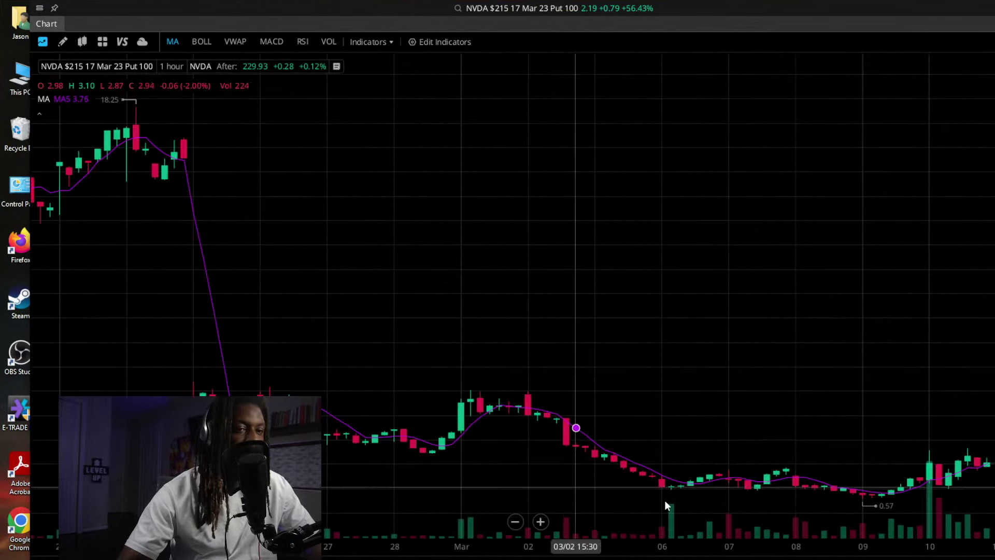
{"action": "scroll", "coordinate": [390, 470], "scroll_direction": "down", "scroll_amount": 2}
{"action": "scroll", "coordinate": [541, 502], "scroll_direction": "up", "scroll_amount": 5}
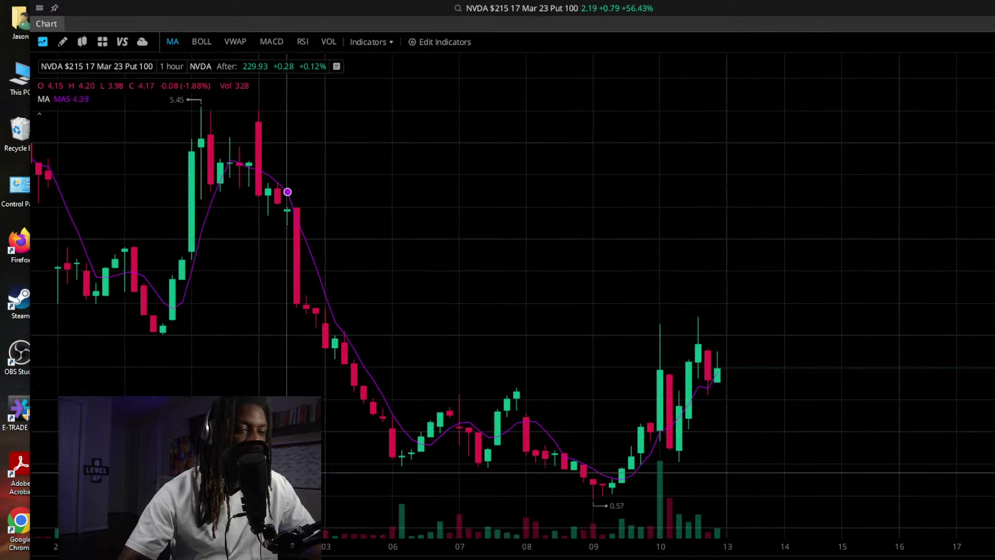
{"action": "scroll", "coordinate": [632, 506], "scroll_direction": "up", "scroll_amount": 5}
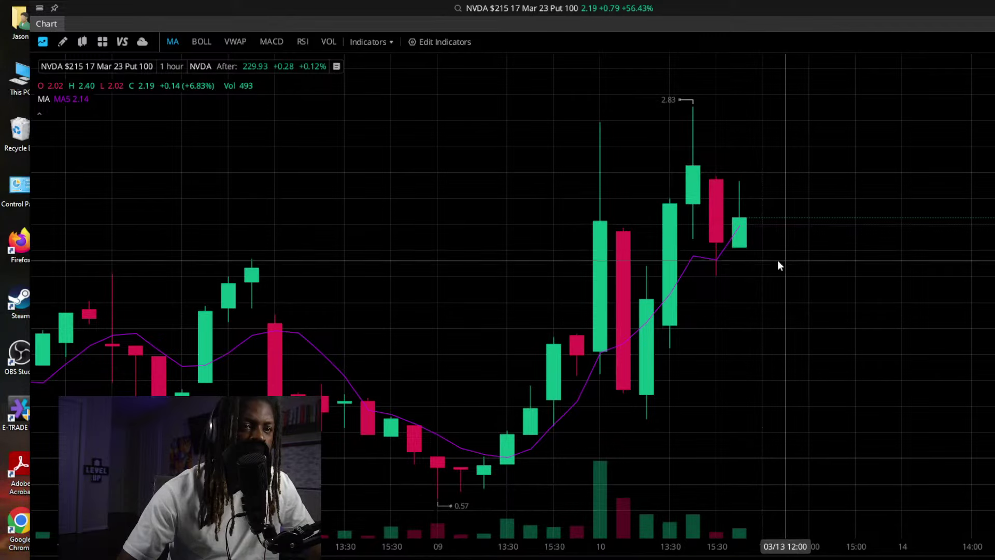
- Examine the NVDA $215 put's hourly candles from the start of March through the latest session, with space ahead for the coming days
{"action": "scroll", "coordinate": [813, 241], "scroll_direction": "down", "scroll_amount": 4}
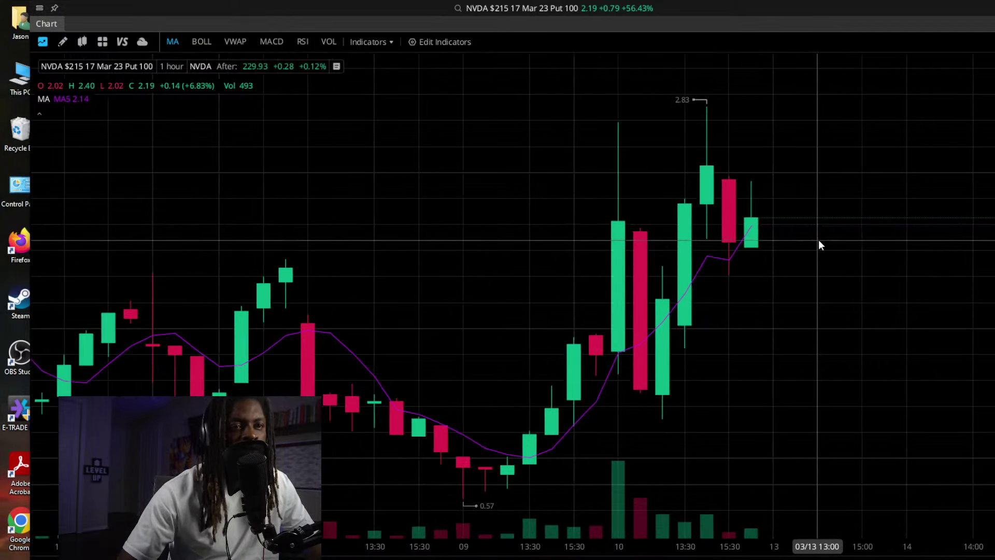
{"action": "scroll", "coordinate": [829, 243], "scroll_direction": "down", "scroll_amount": 1}
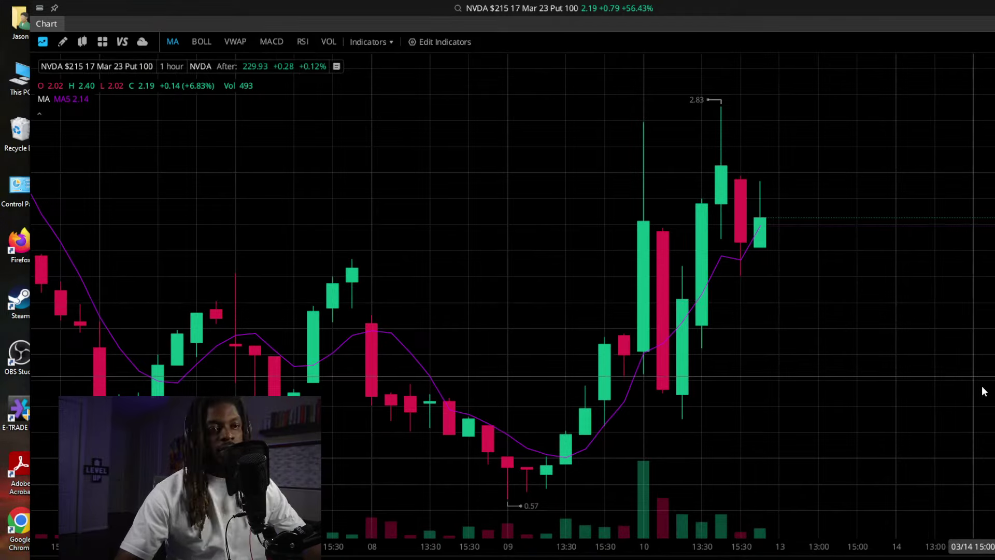
{"action": "scroll", "coordinate": [972, 383], "scroll_direction": "down", "scroll_amount": 3}
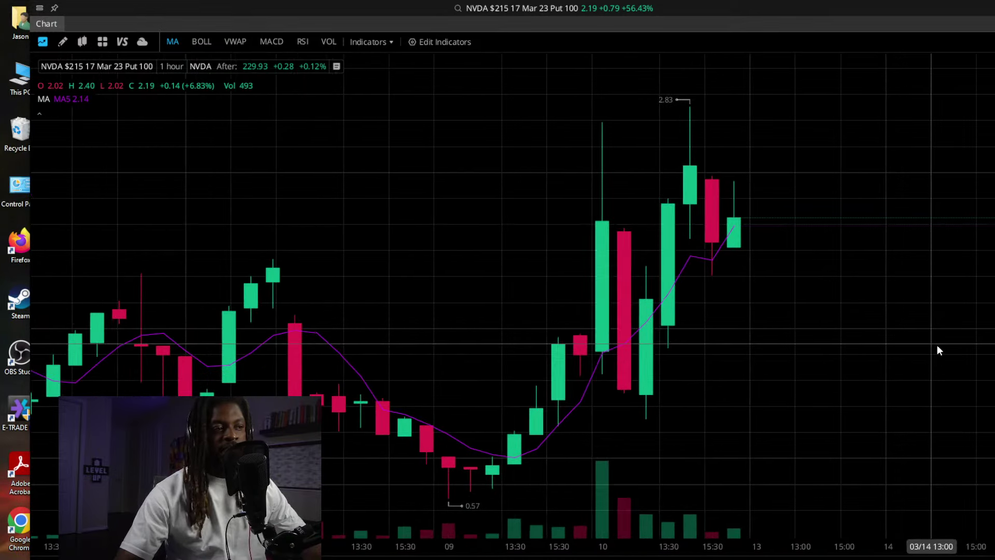
{"action": "scroll", "coordinate": [940, 413], "scroll_direction": "up", "scroll_amount": 3}
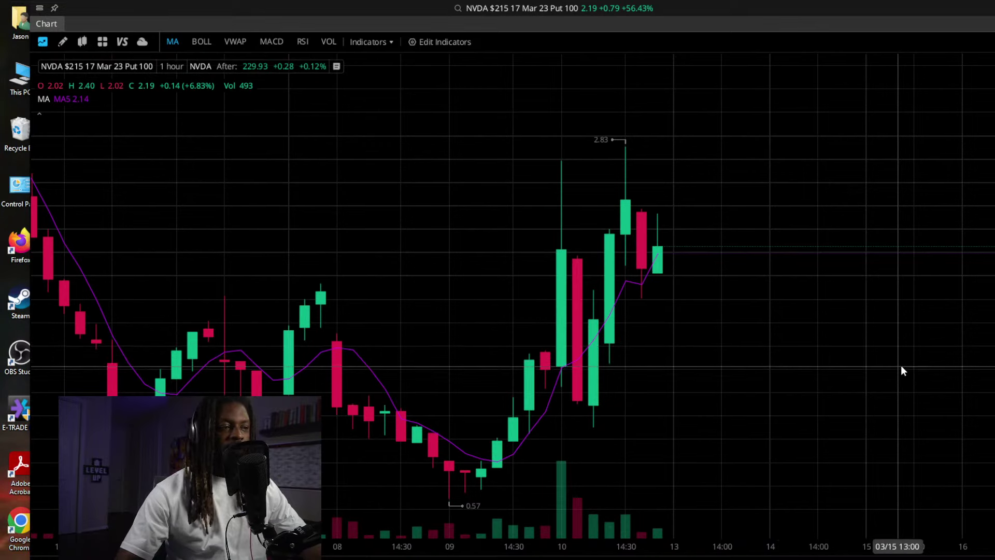
{"action": "scroll", "coordinate": [908, 361], "scroll_direction": "up", "scroll_amount": 1}
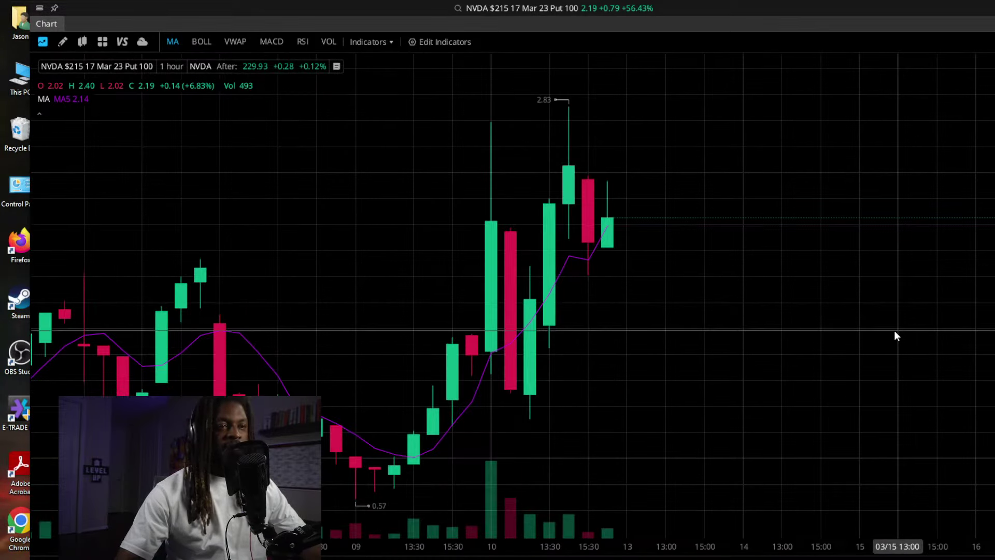
{"action": "scroll", "coordinate": [876, 321], "scroll_direction": "down", "scroll_amount": 1}
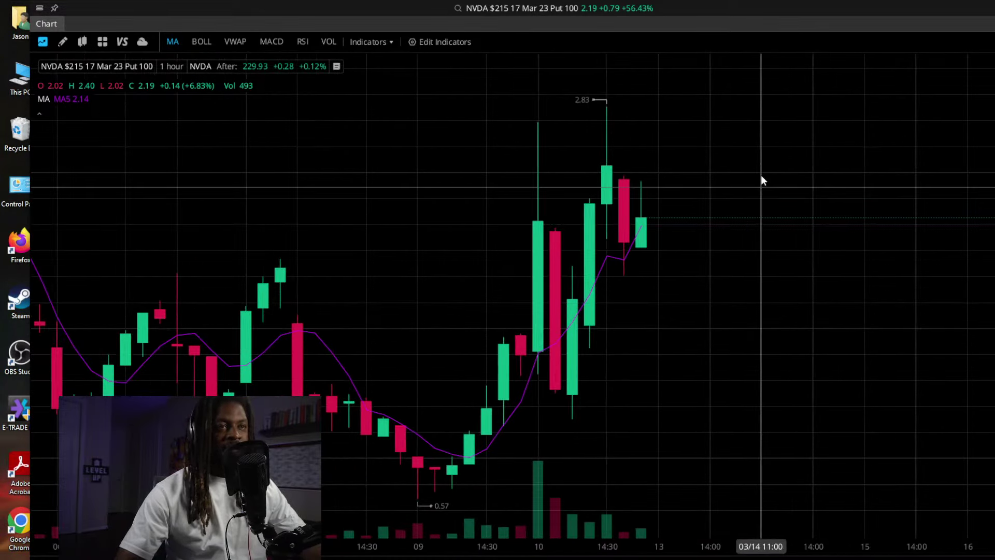
{"action": "left_click_drag", "start_coordinate": [760, 111], "coordinate": [844, 145]}
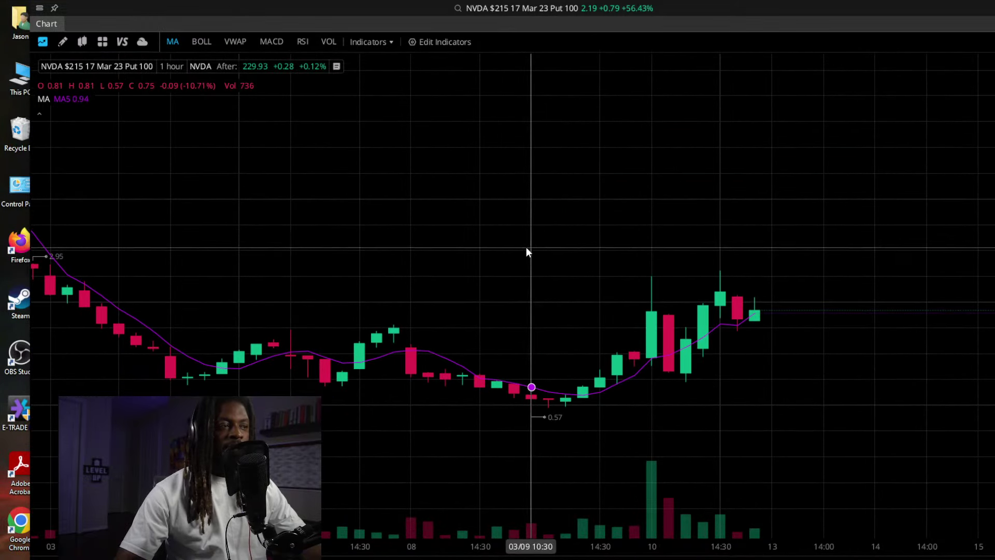
{"action": "left_click_drag", "start_coordinate": [524, 247], "coordinate": [620, 249]}
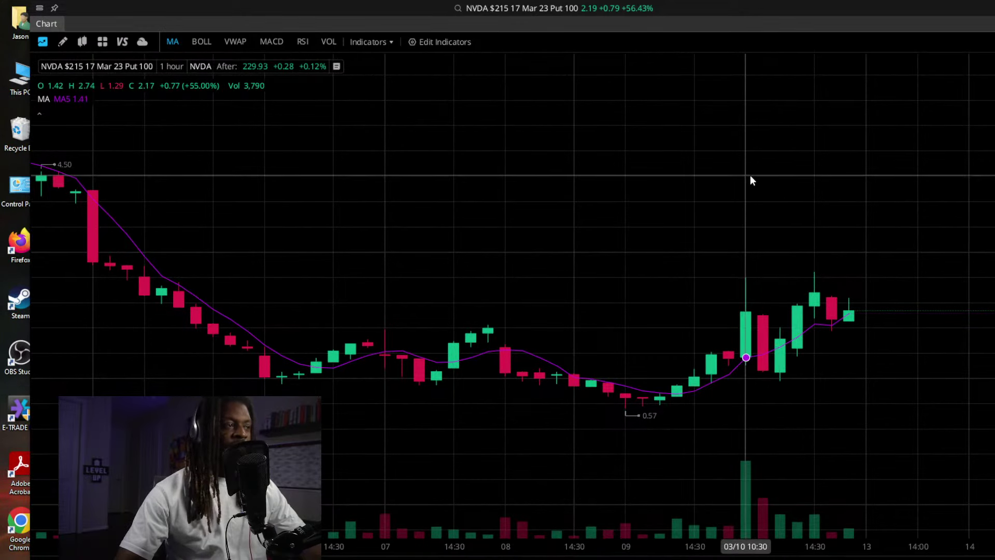
{"action": "left_click_drag", "start_coordinate": [749, 176], "coordinate": [912, 175]}
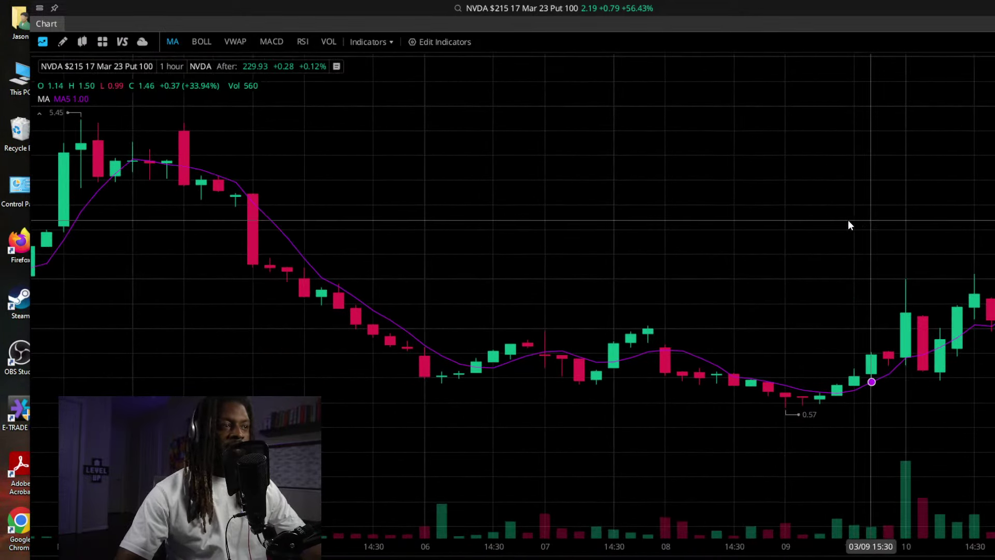
{"action": "scroll", "coordinate": [855, 220], "scroll_direction": "right", "scroll_amount": 1}
{"action": "scroll", "coordinate": [856, 228], "scroll_direction": "down", "scroll_amount": 5}
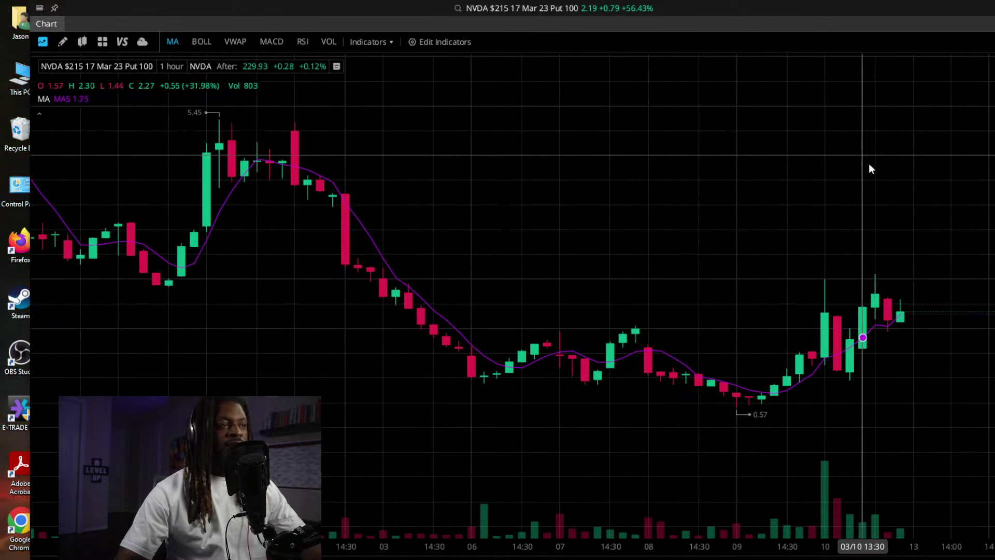
{"action": "left_click_drag", "start_coordinate": [815, 202], "coordinate": [770, 202]}
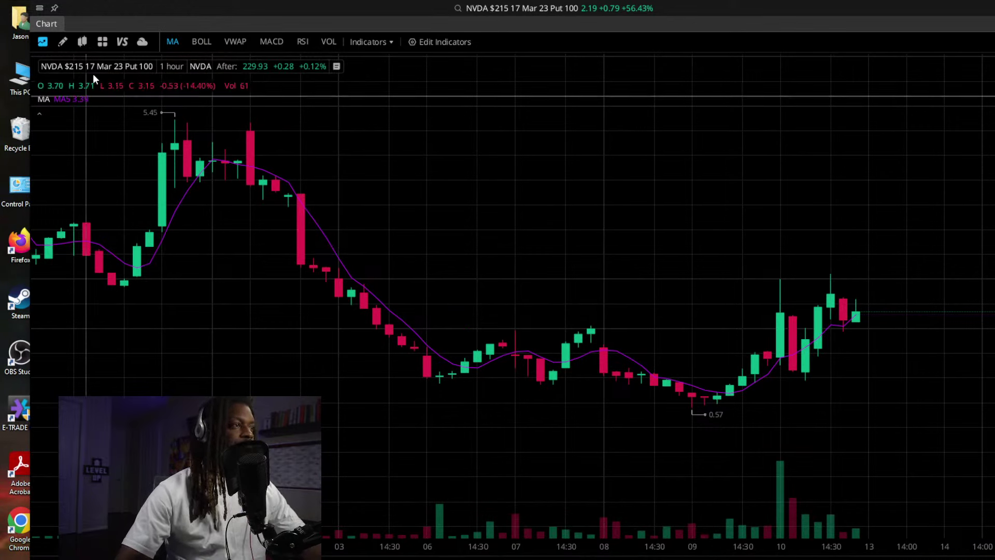
- Switch the chart to the SQQQ $46 17 Mar 23 call and examine its hourly candles since early March
{"action": "mouse_move", "coordinate": [60, 72]}
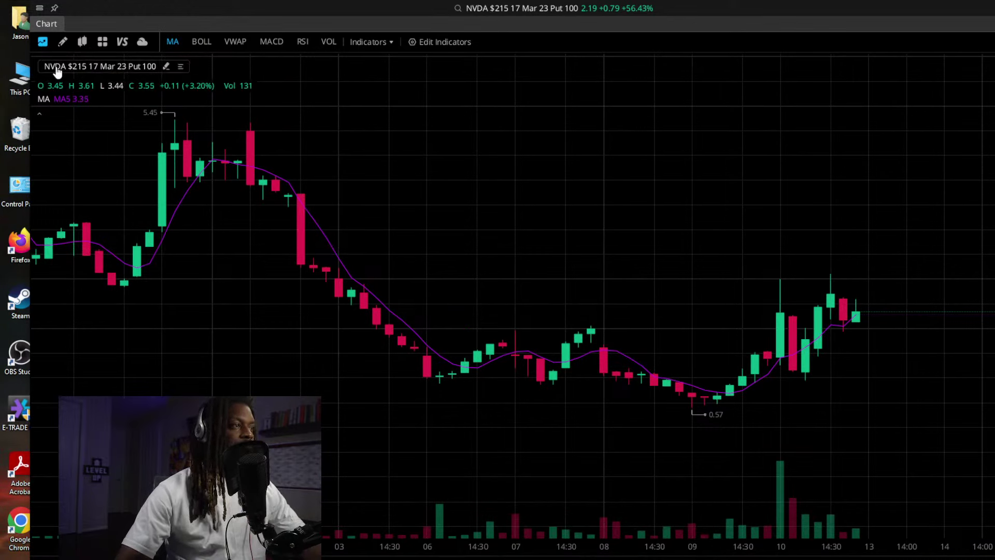
{"action": "left_click", "coordinate": [58, 66]}
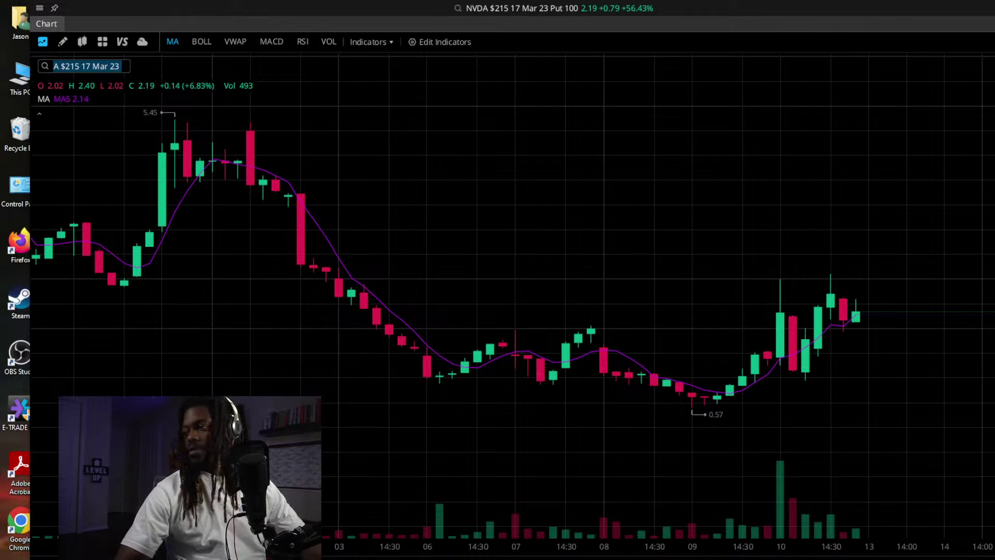
{"action": "key", "text": "Escape"}
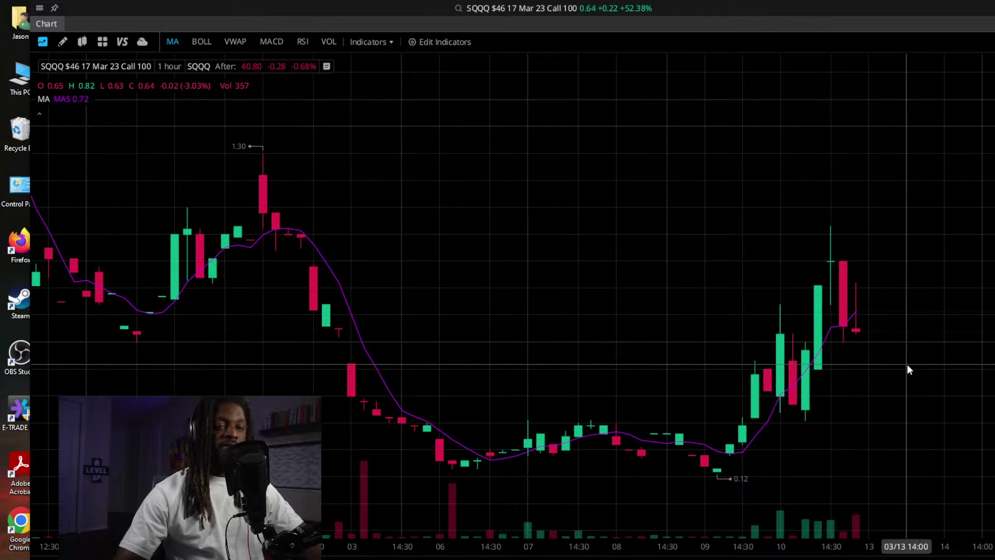
{"action": "scroll", "coordinate": [911, 368], "scroll_direction": "down", "scroll_amount": 1}
{"action": "scroll", "coordinate": [933, 357], "scroll_direction": "down", "scroll_amount": 1}
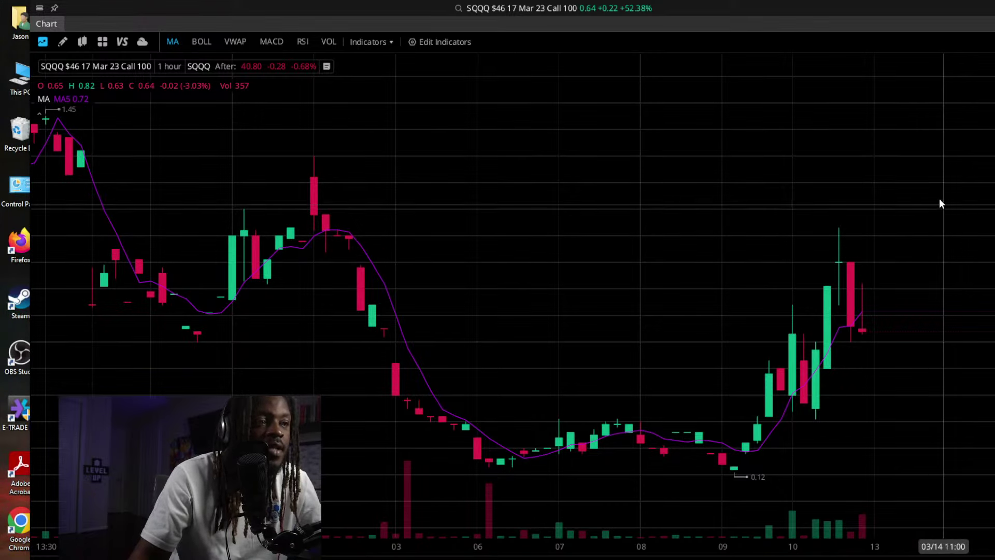
- Look over a longer stretch of the SQQQ $46 call's hourly candles, from late February to the 10 March session
{"action": "scroll", "coordinate": [942, 203], "scroll_direction": "up", "scroll_amount": 2}
{"action": "scroll", "coordinate": [959, 187], "scroll_direction": "down", "scroll_amount": 2}
{"action": "scroll", "coordinate": [969, 182], "scroll_direction": "down", "scroll_amount": 1}
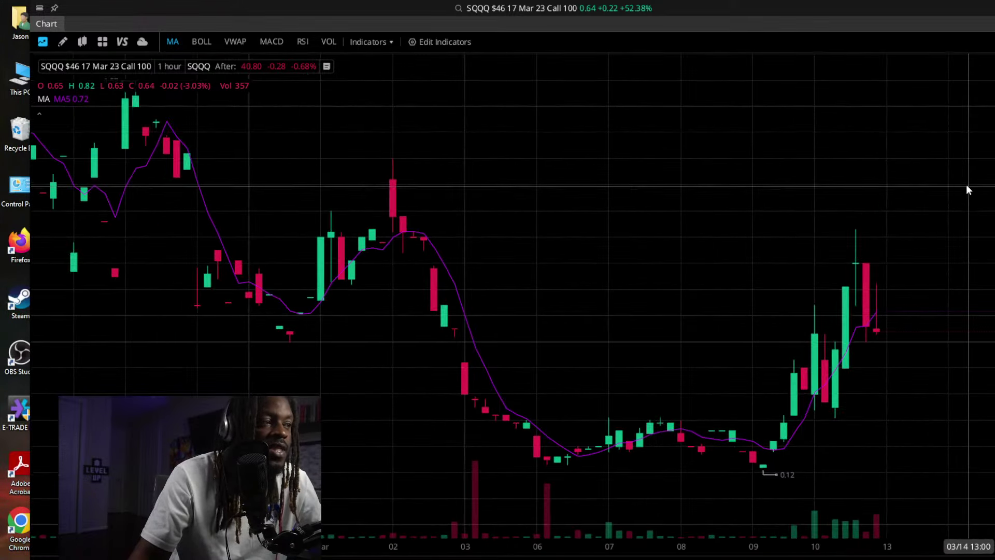
{"action": "left_click_drag", "start_coordinate": [977, 160], "coordinate": [956, 166]}
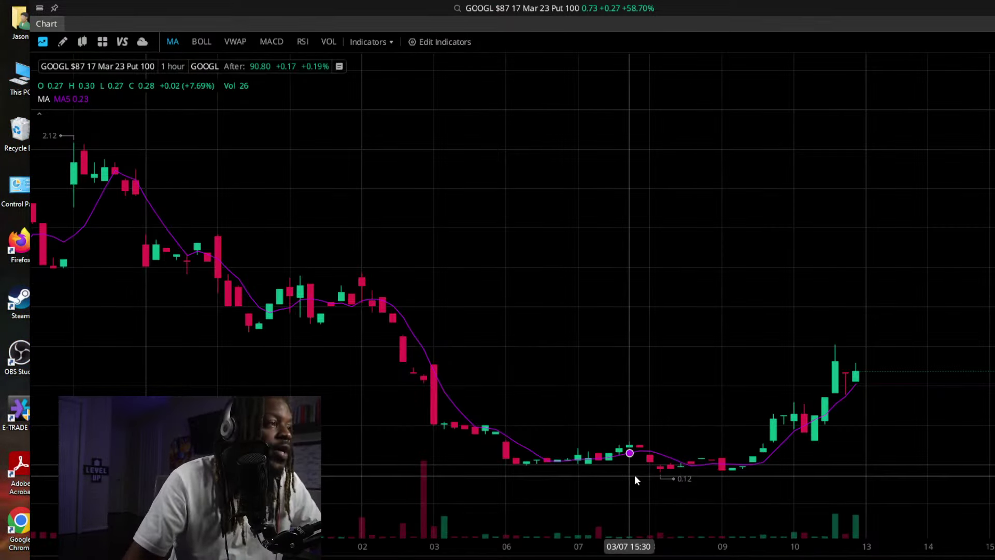
- Examine the GOOGL $87 17 Mar 23 put's hourly candles from late February through 10 March, with space ahead for the following sessions
{"action": "scroll", "coordinate": [749, 476], "scroll_direction": "down", "scroll_amount": 4}
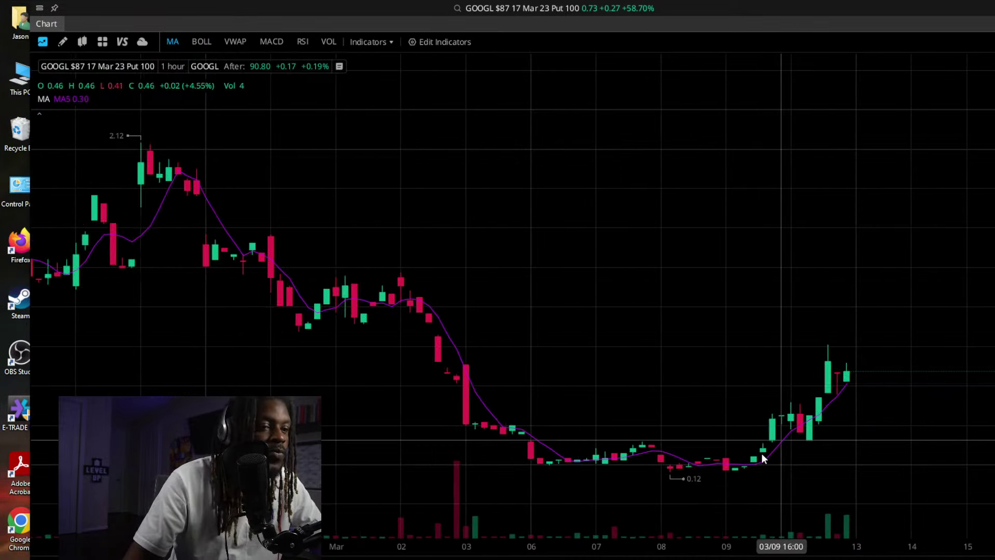
{"action": "scroll", "coordinate": [784, 445], "scroll_direction": "down", "scroll_amount": 1}
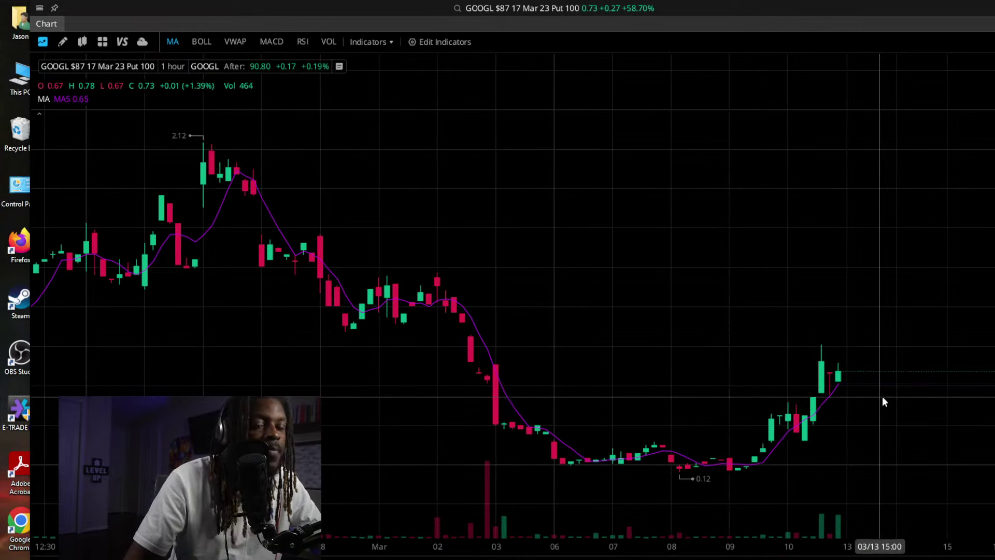
{"action": "left_click_drag", "start_coordinate": [881, 400], "coordinate": [845, 395]}
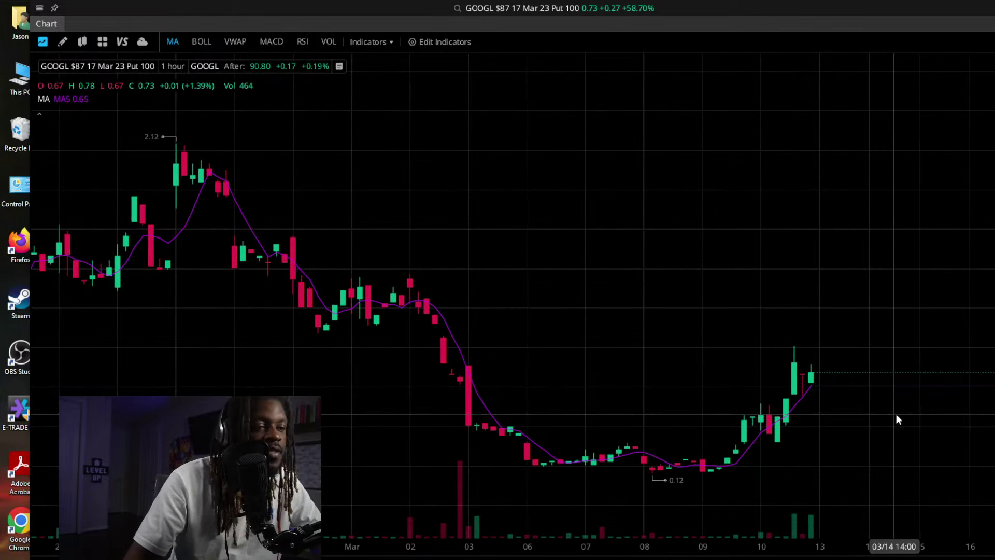
{"action": "left_click_drag", "start_coordinate": [897, 417], "coordinate": [857, 417]}
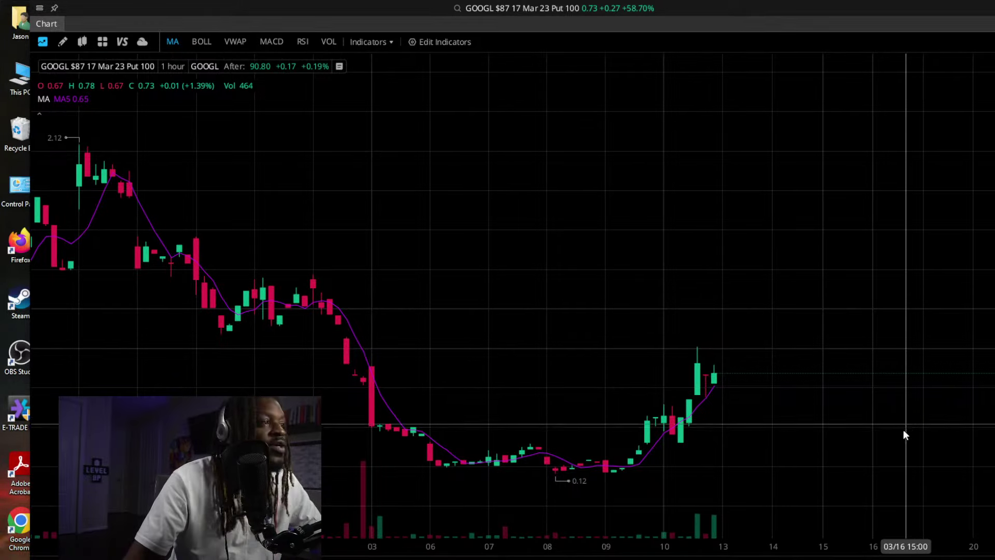
{"action": "scroll", "coordinate": [886, 422], "scroll_direction": "down", "scroll_amount": 1}
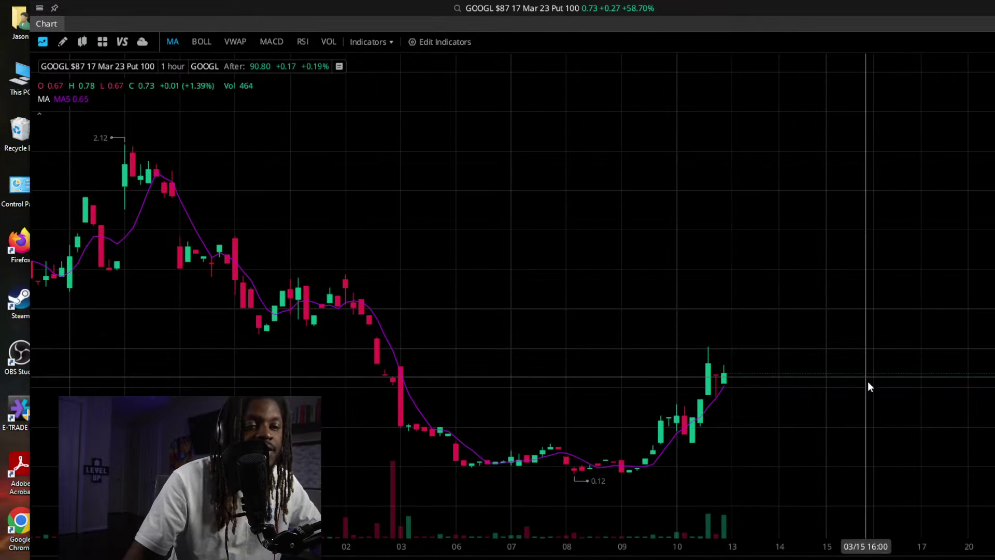
{"action": "scroll", "coordinate": [886, 432], "scroll_direction": "up", "scroll_amount": 2}
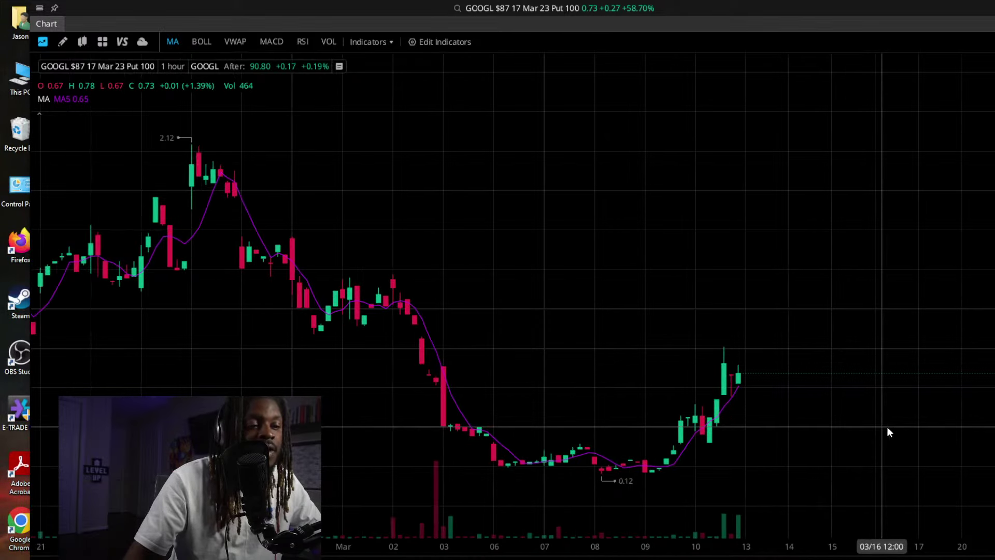
{"action": "scroll", "coordinate": [916, 427], "scroll_direction": "down", "scroll_amount": 1}
{"action": "scroll", "coordinate": [856, 438], "scroll_direction": "right", "scroll_amount": 3}
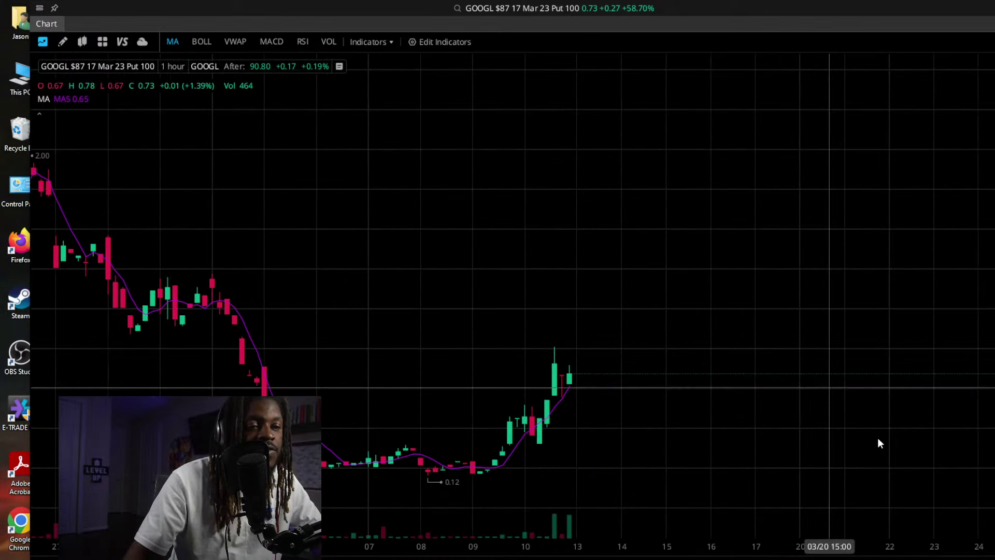